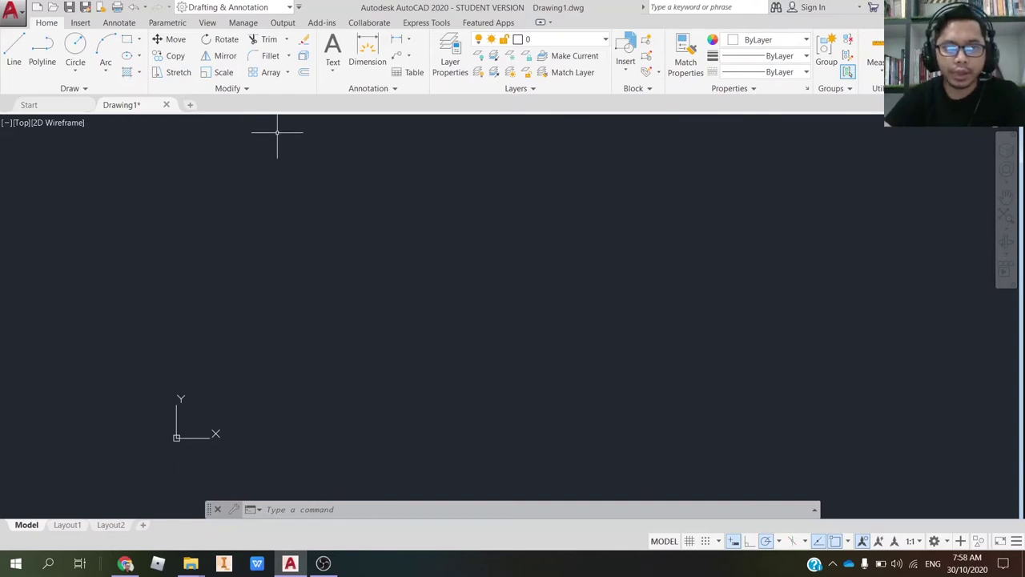
Show the Rectangular, Path and Polar Array options under the Modify panel's Array dropdown
click(288, 74)
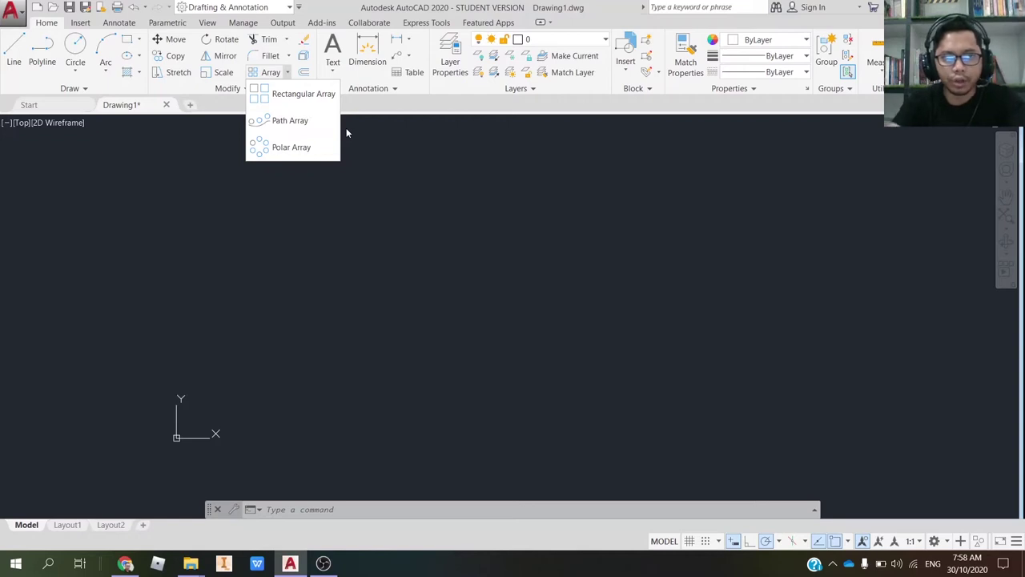
Draw a 6-sided polygon inscribed in a radius-25 circle, centred just above-right of the origin
click(366, 117)
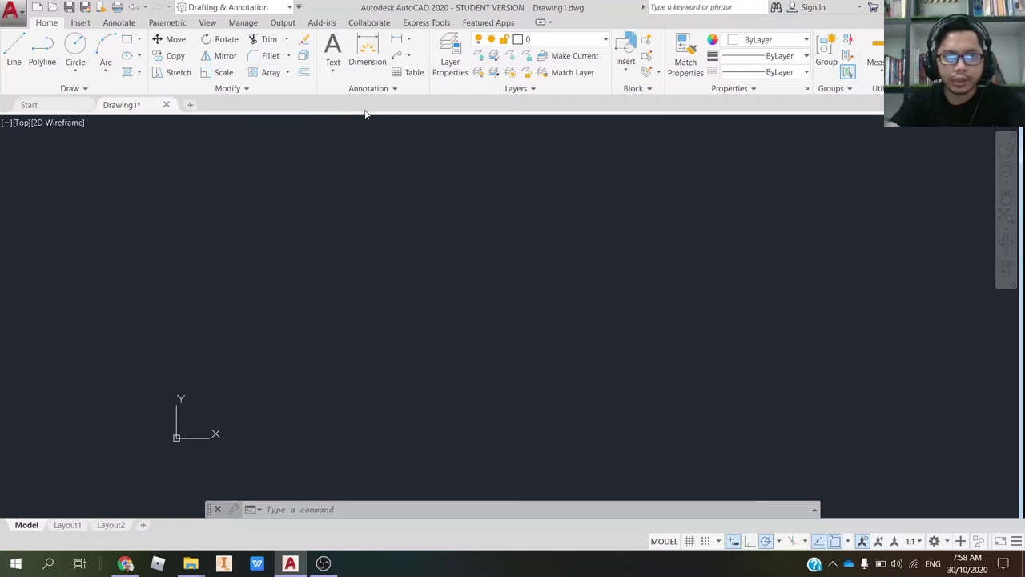
click(77, 50)
click(140, 40)
click(157, 87)
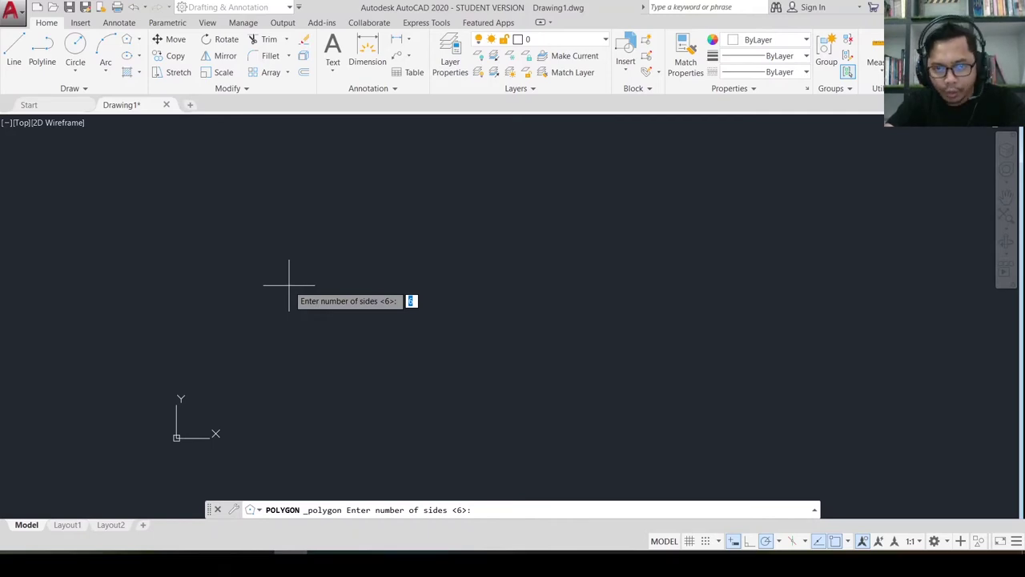
text(6)
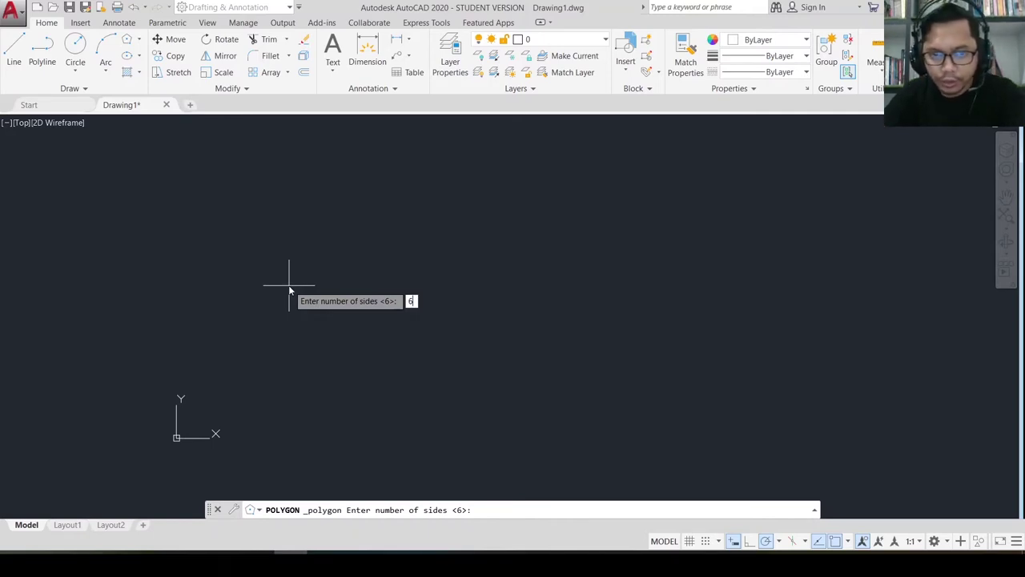
key(Return)
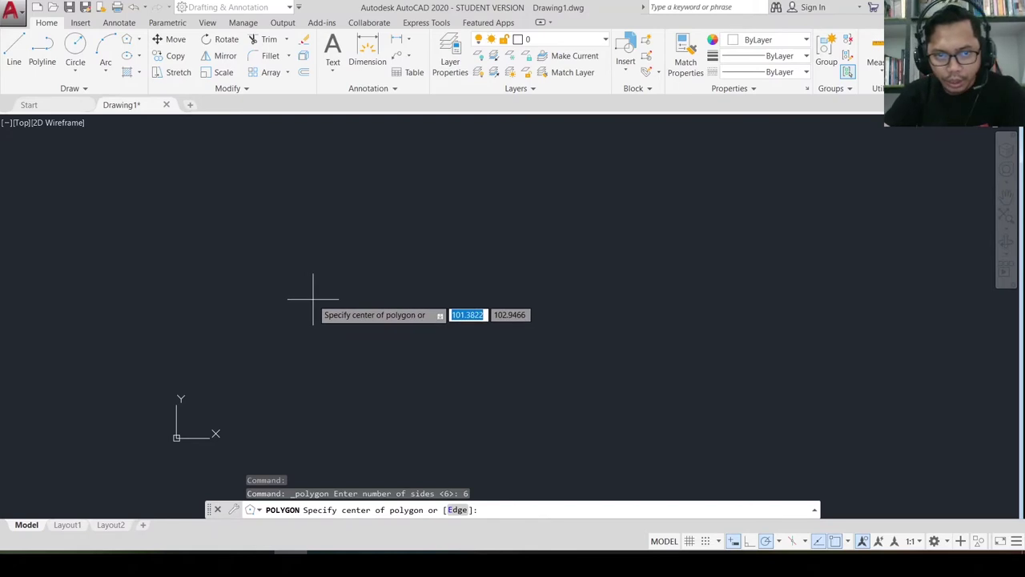
click(297, 392)
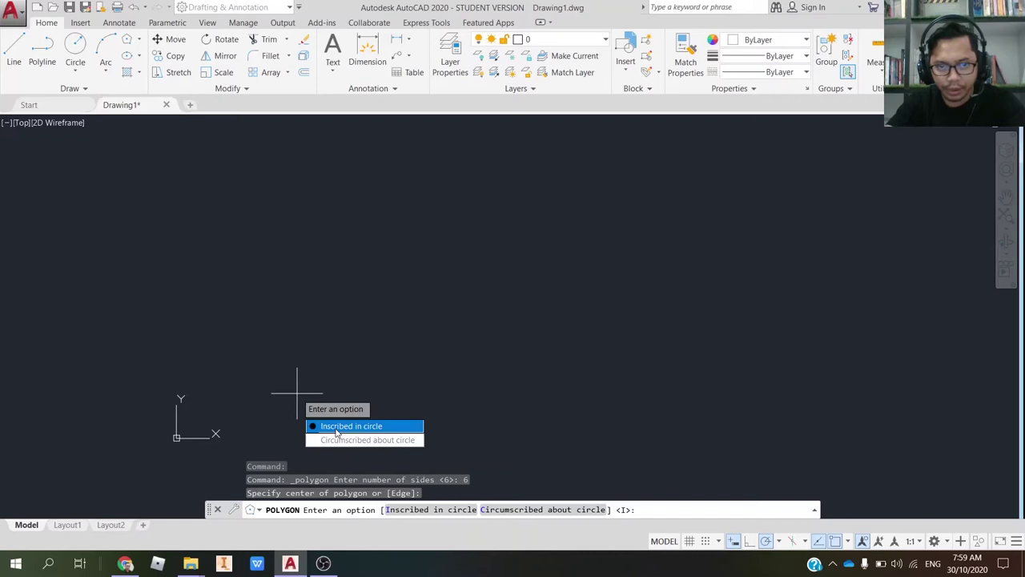
click(336, 429)
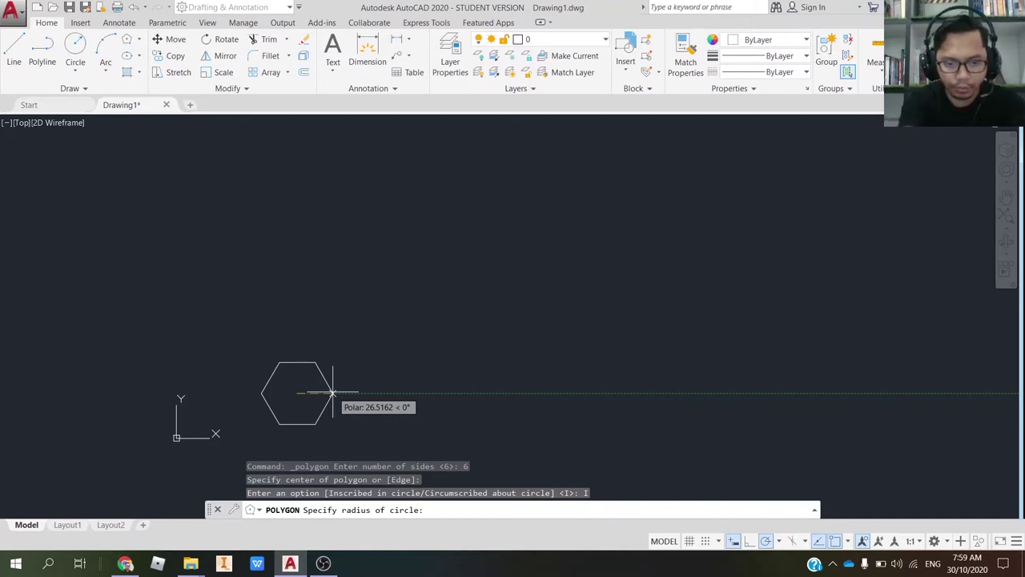
text(25)
key(Return)
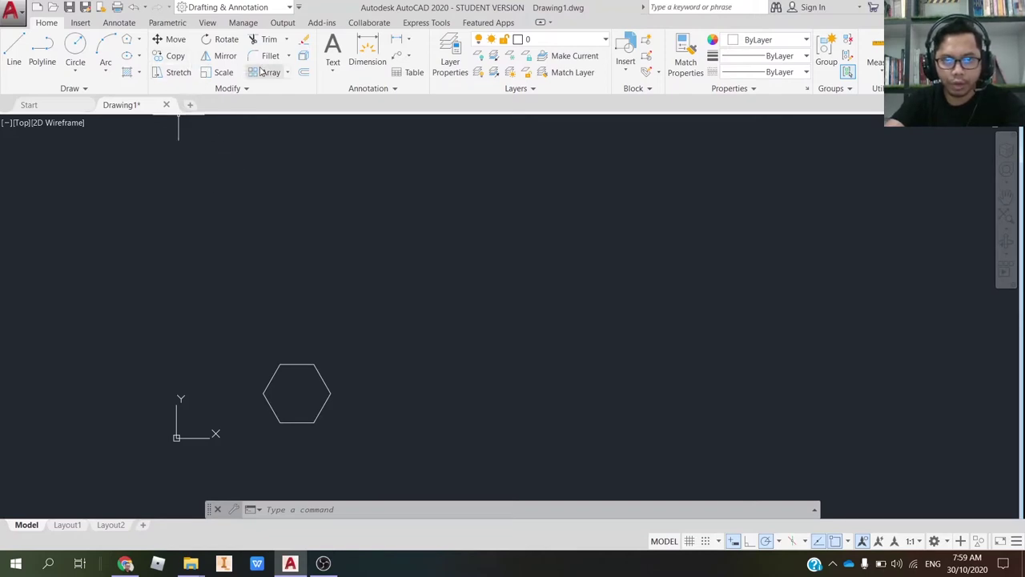
Create a default rectangular array of the hexagon: 4 columns by 3 rows, columns 75 apart
click(288, 74)
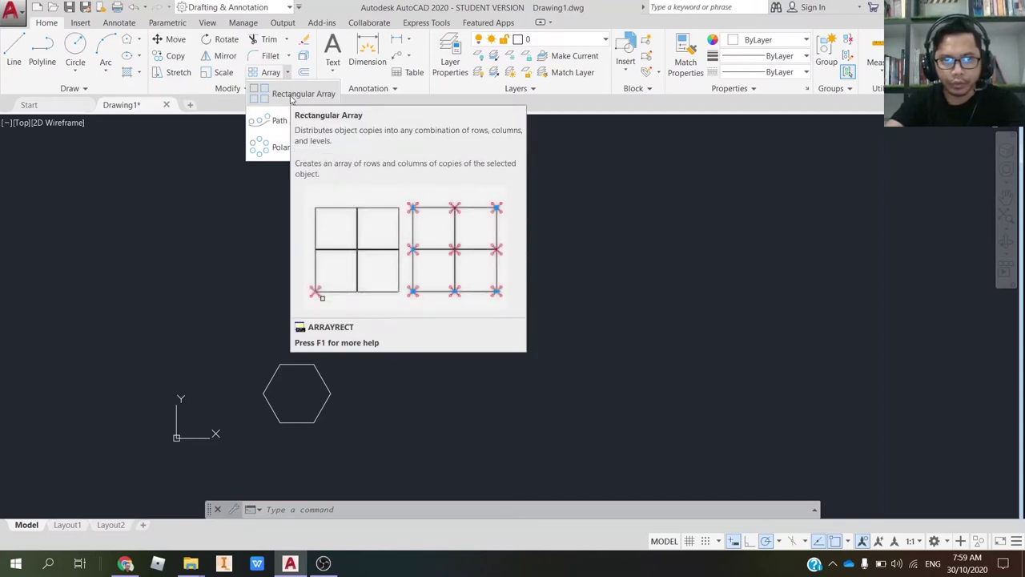
click(292, 95)
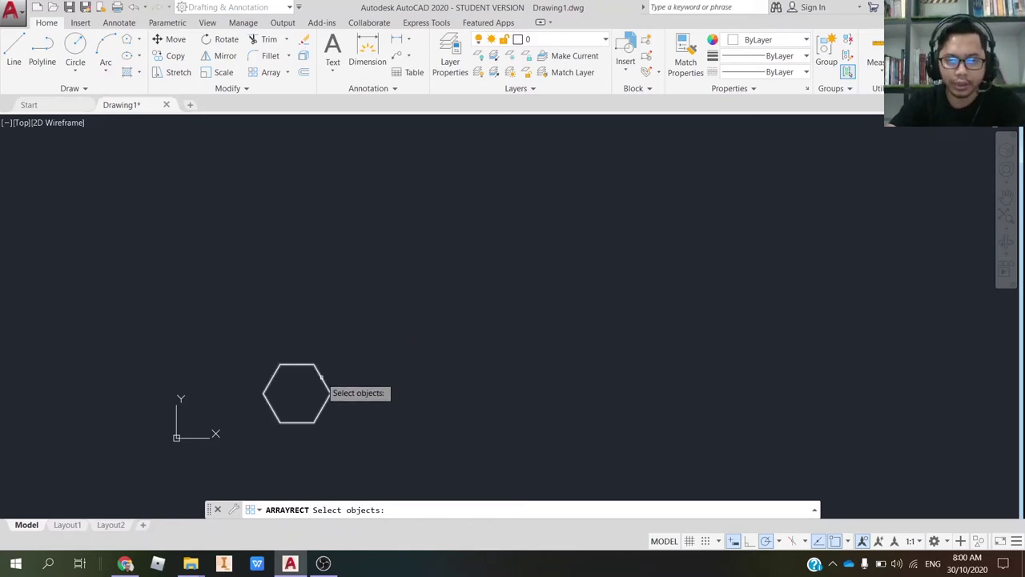
click(321, 376)
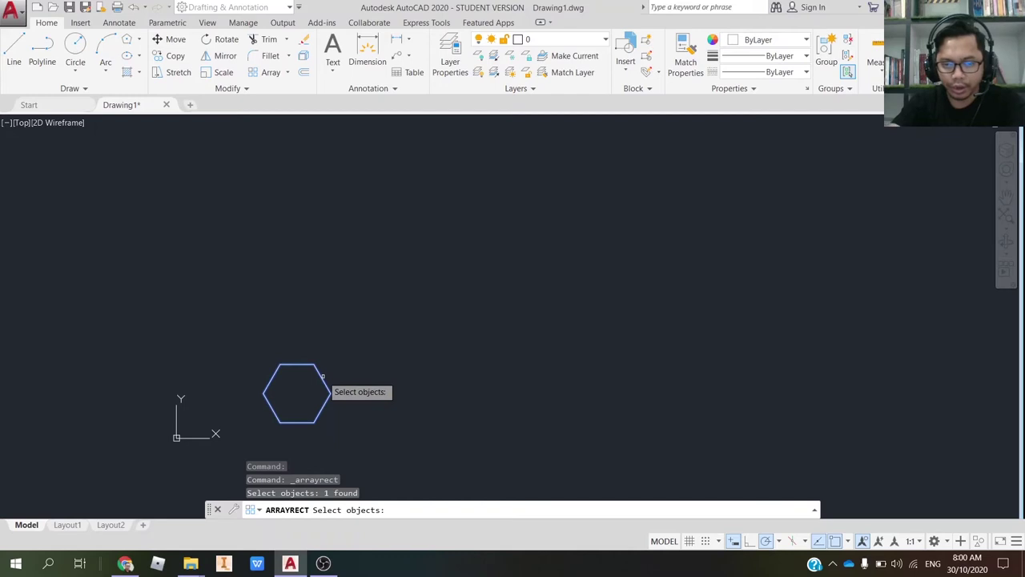
key(Return)
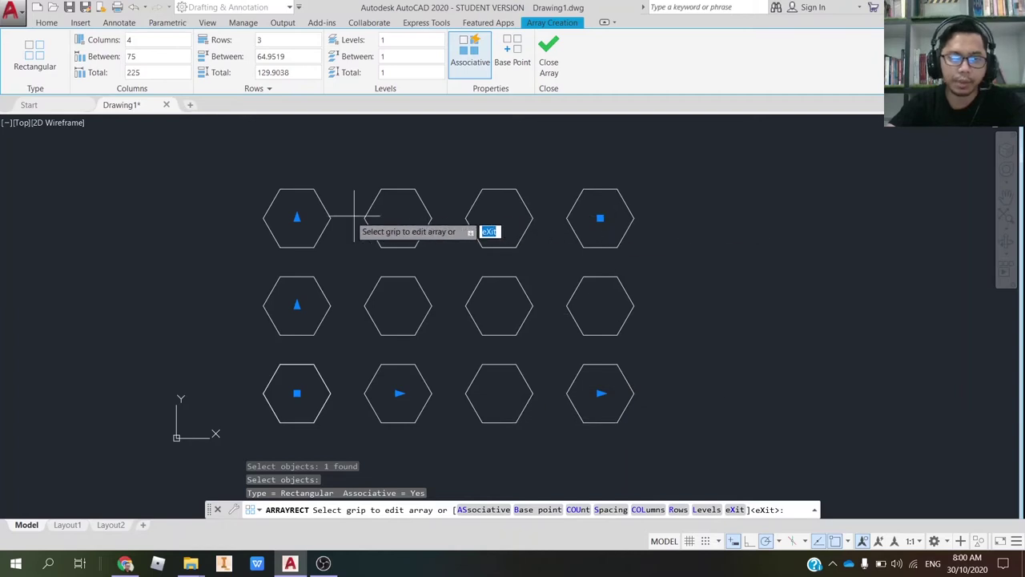
Set the array to 10 columns (spacing 75) and 5 rows (spacing 64.9519)
click(155, 39)
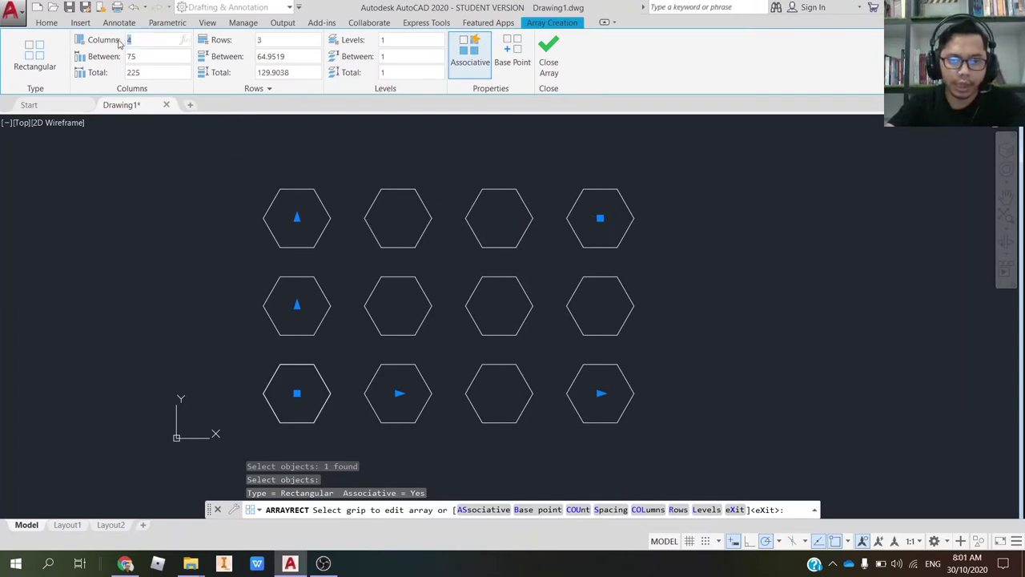
text(10)
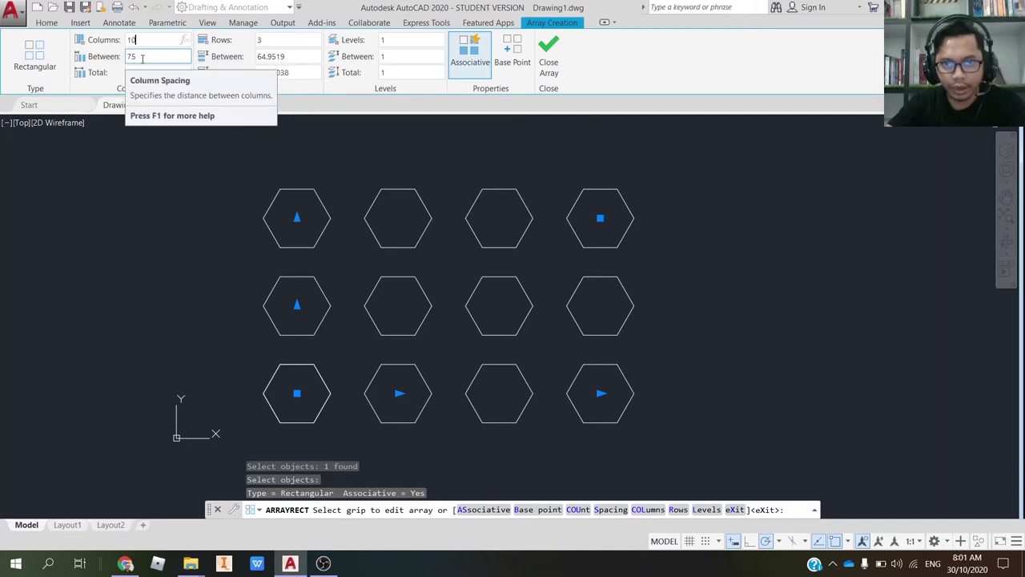
key(Return)
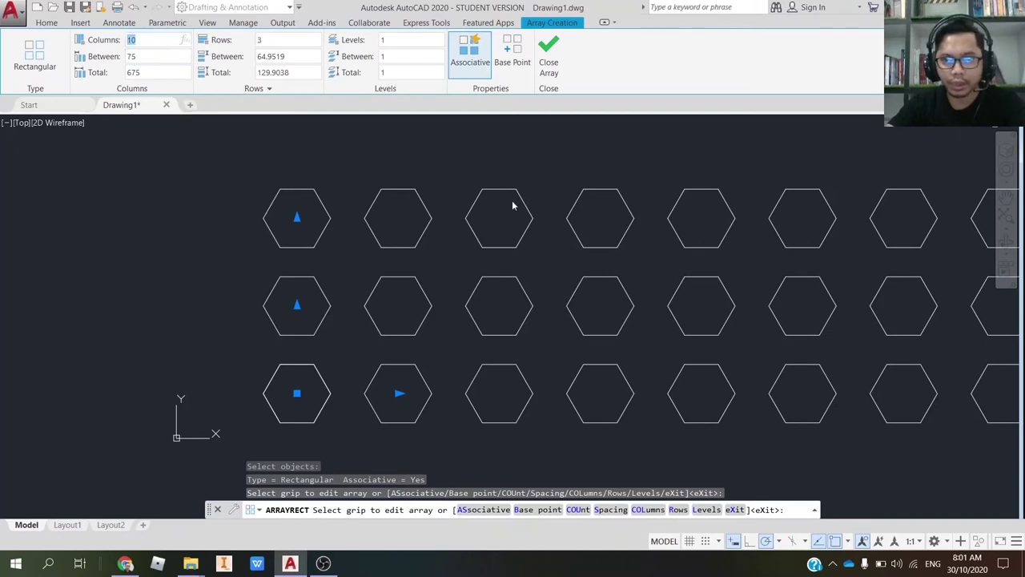
mouse_move(875, 298)
middle_down()
mouse_move(646, 289)
mouse_move(611, 318)
middle_up()
scroll(650, 285, down, 2)
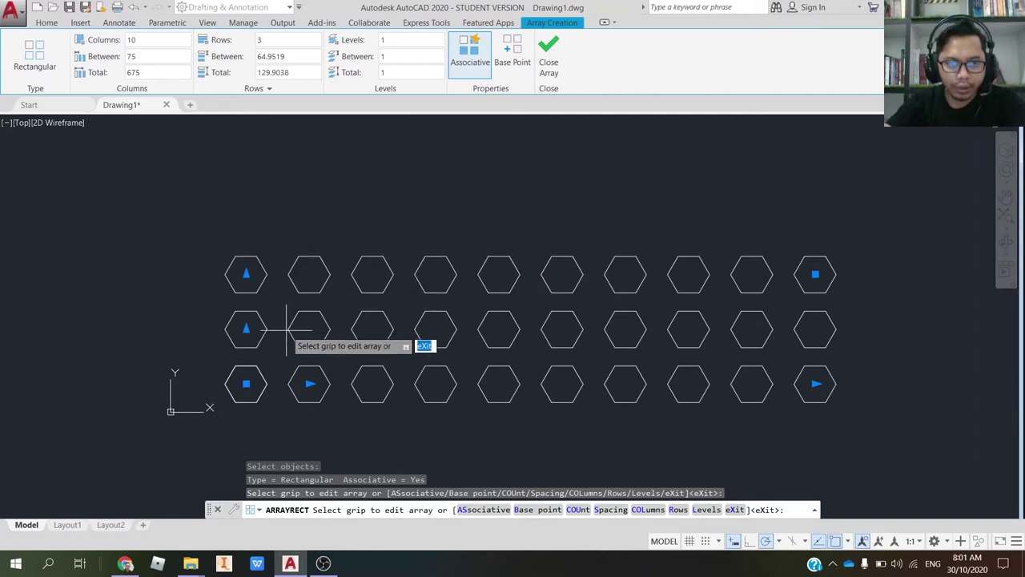
click(272, 40)
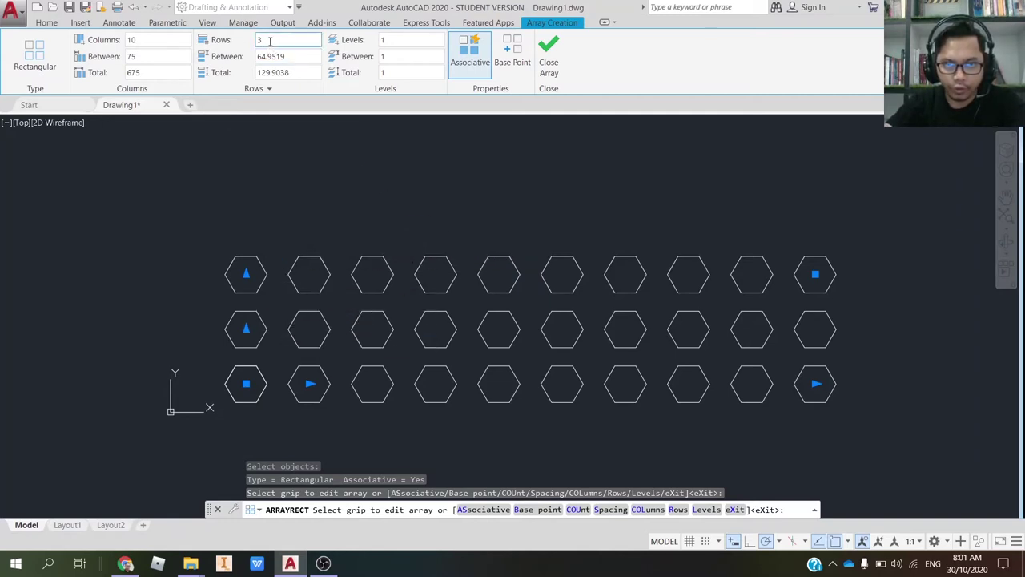
text(5)
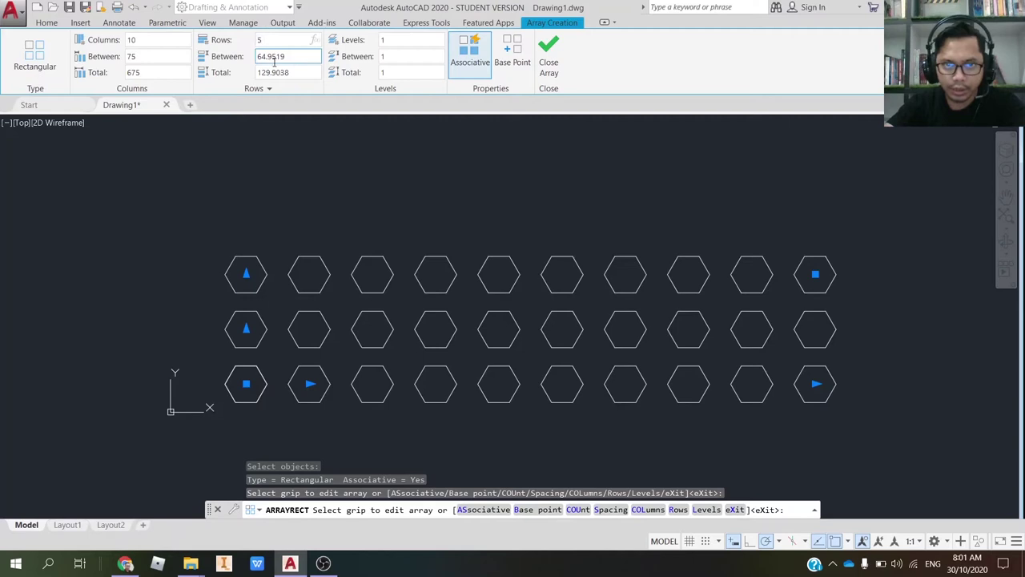
click(280, 41)
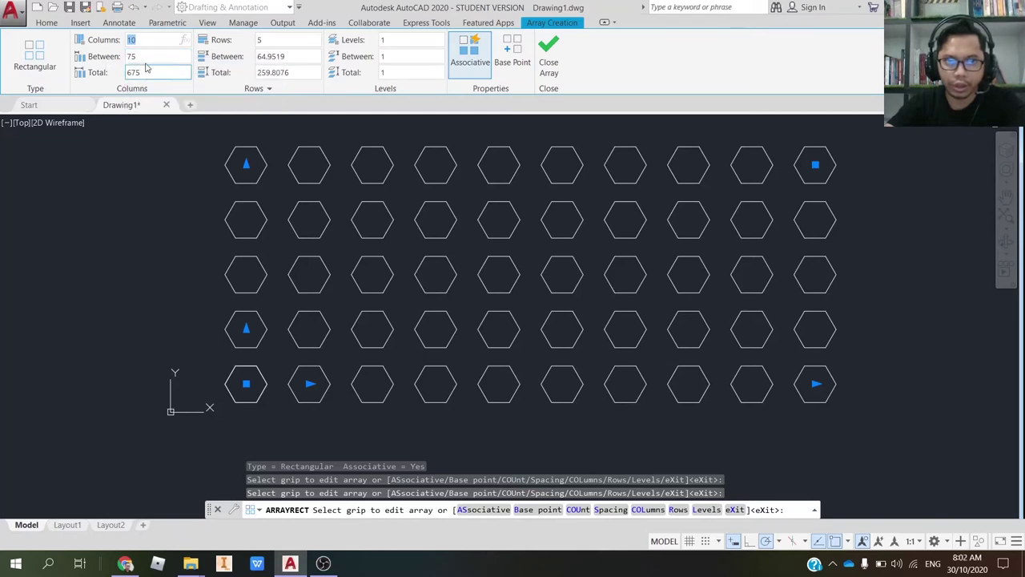
Try column spacings of 60 and 100, then enter 50 as the column Between value
click(140, 58)
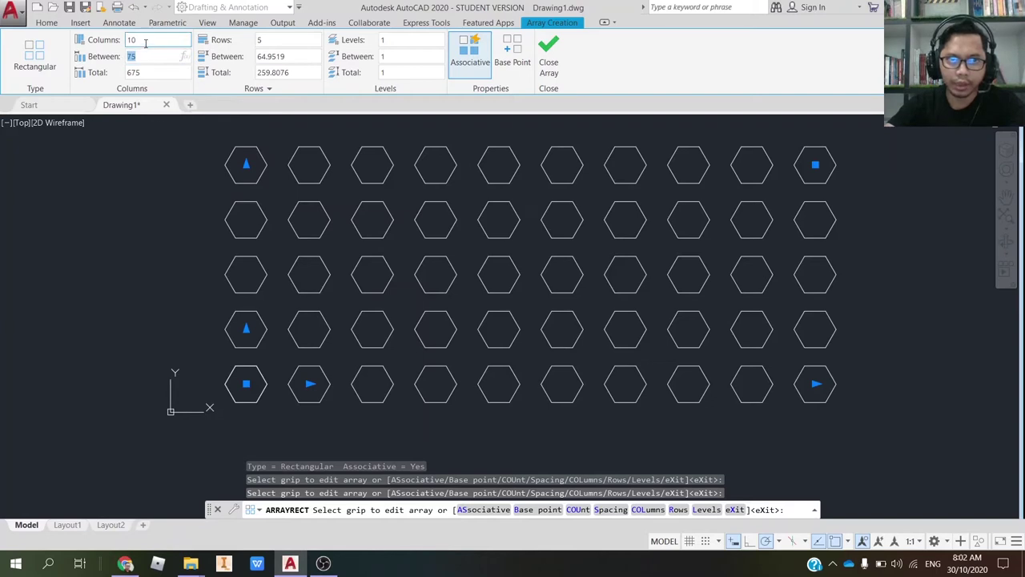
click(144, 57)
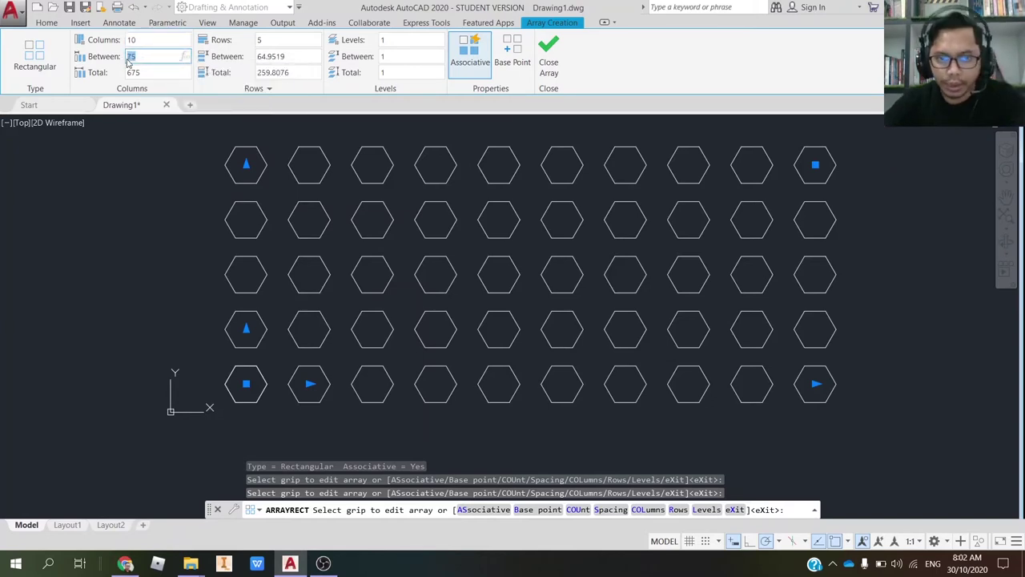
text(60)
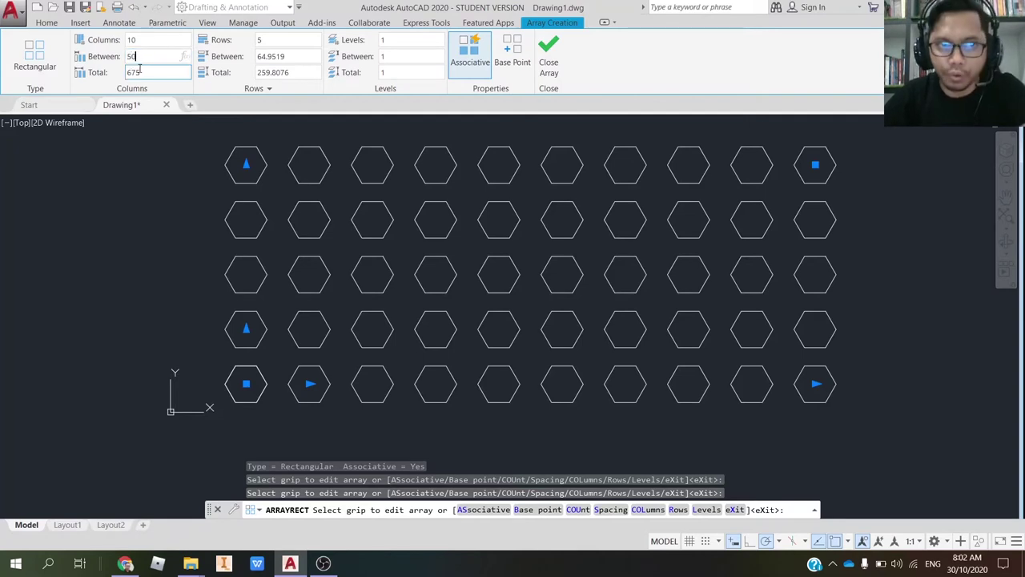
key(Return)
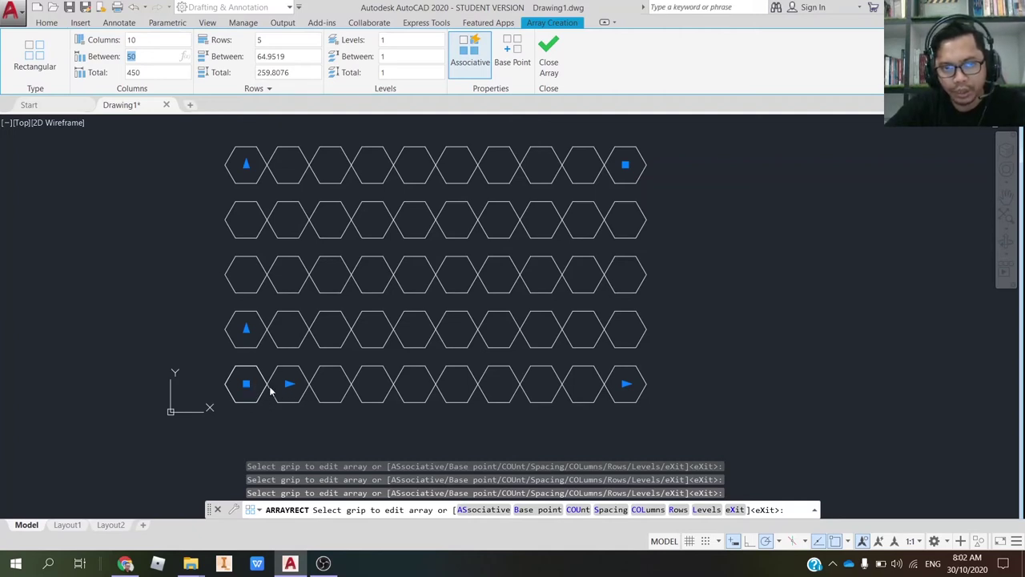
text(100)
key(Return)
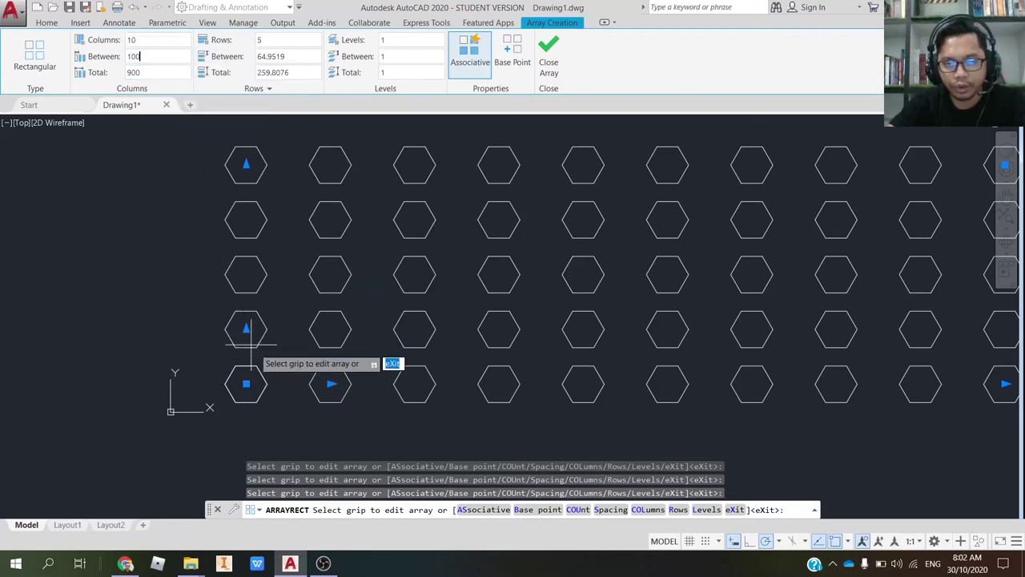
double_click(141, 56)
text(50)
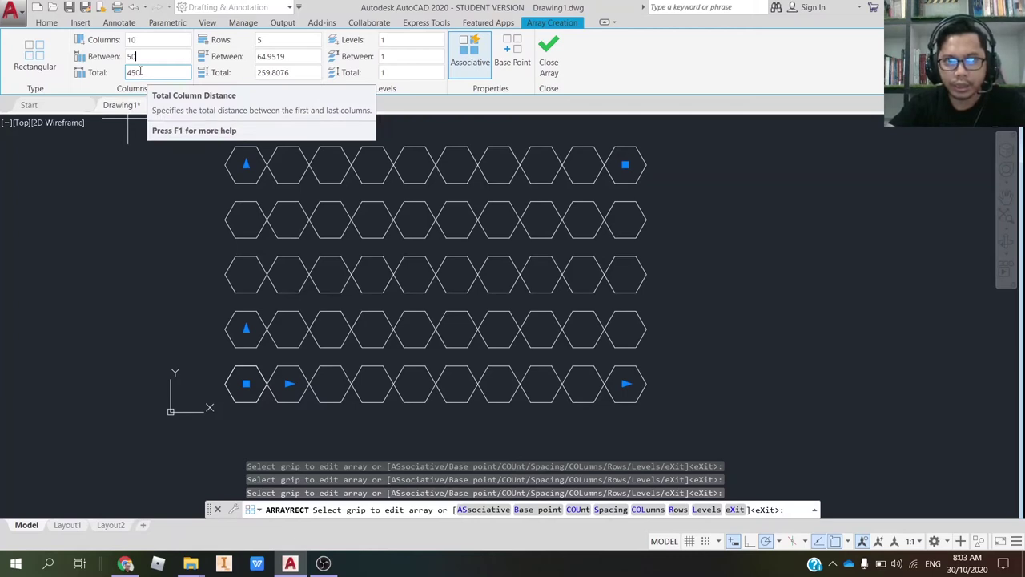
text(0)
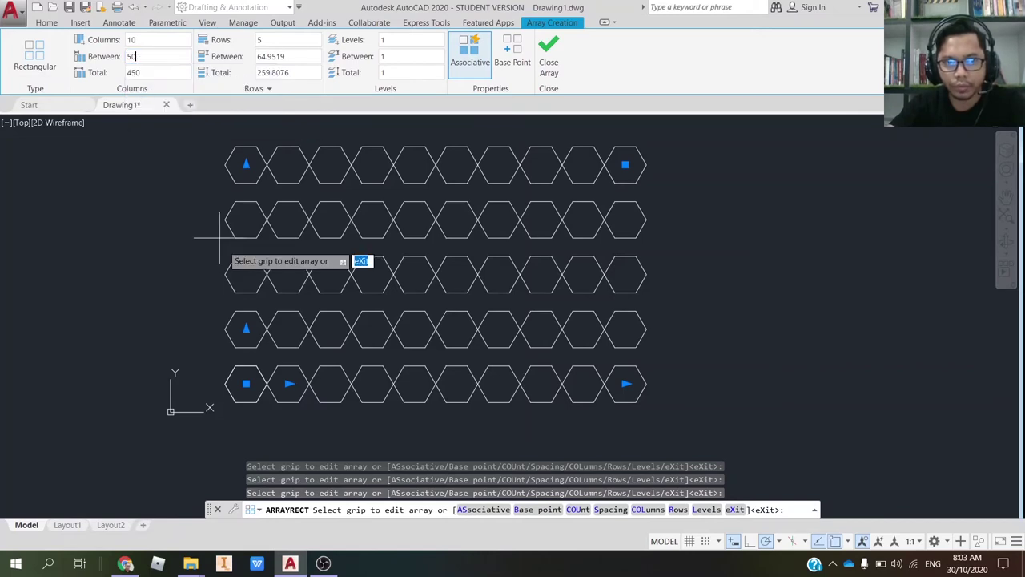
Set total column width to 500 and row spacing to 60, and turn Associative off
click(161, 73)
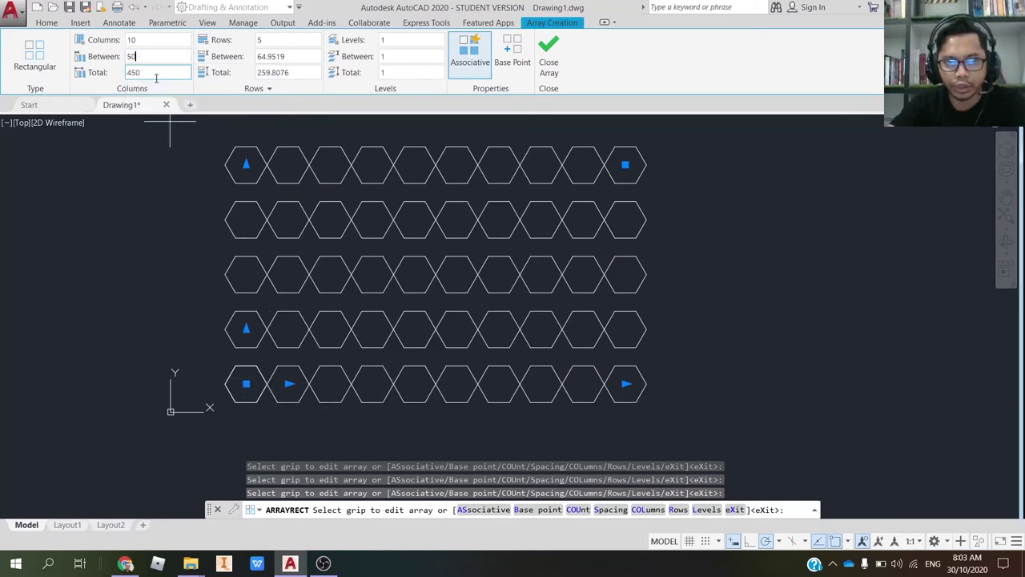
text(500)
key(Return)
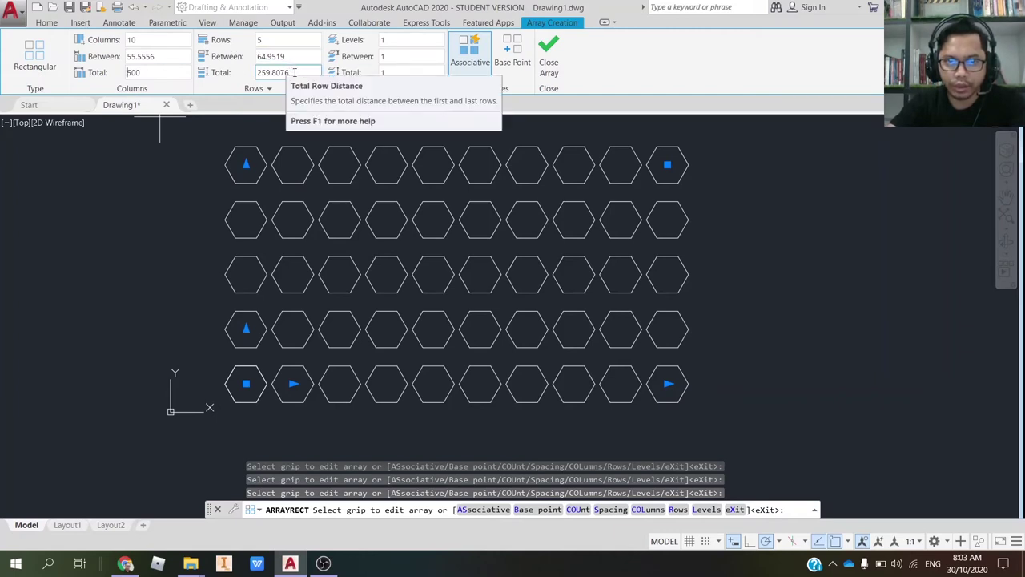
click(294, 72)
text(3)
text(0)
key(Return)
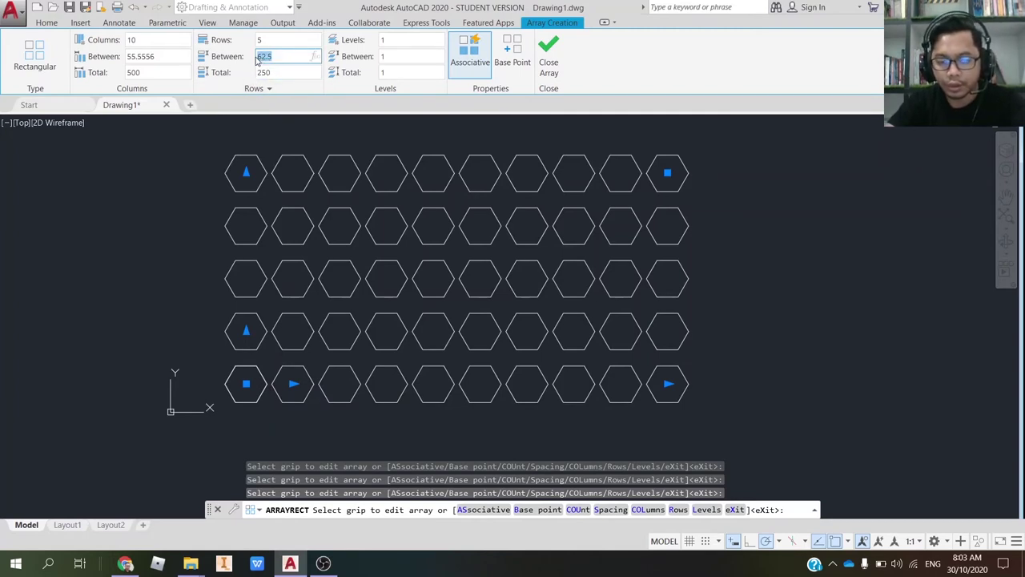
text(60)
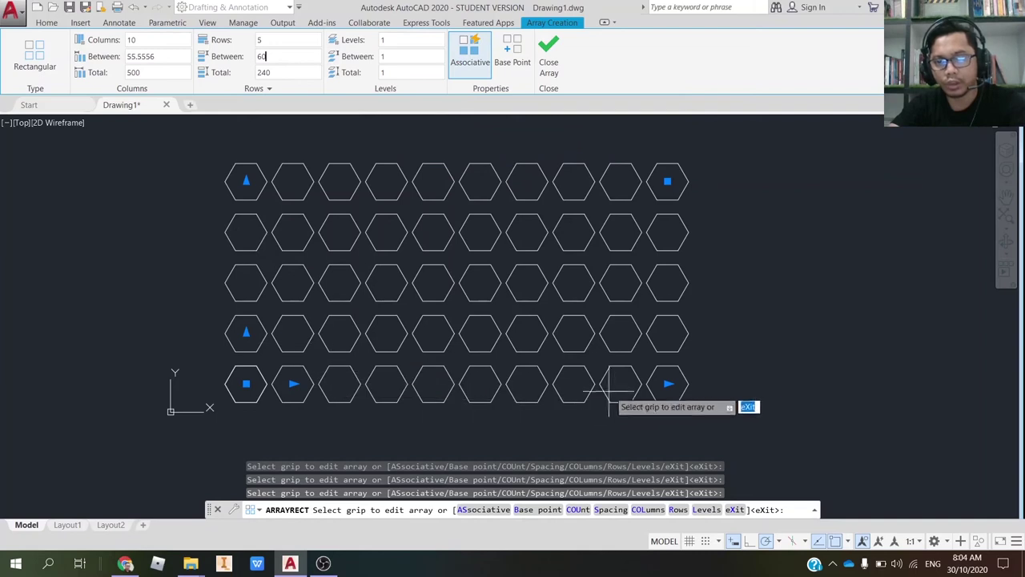
click(479, 72)
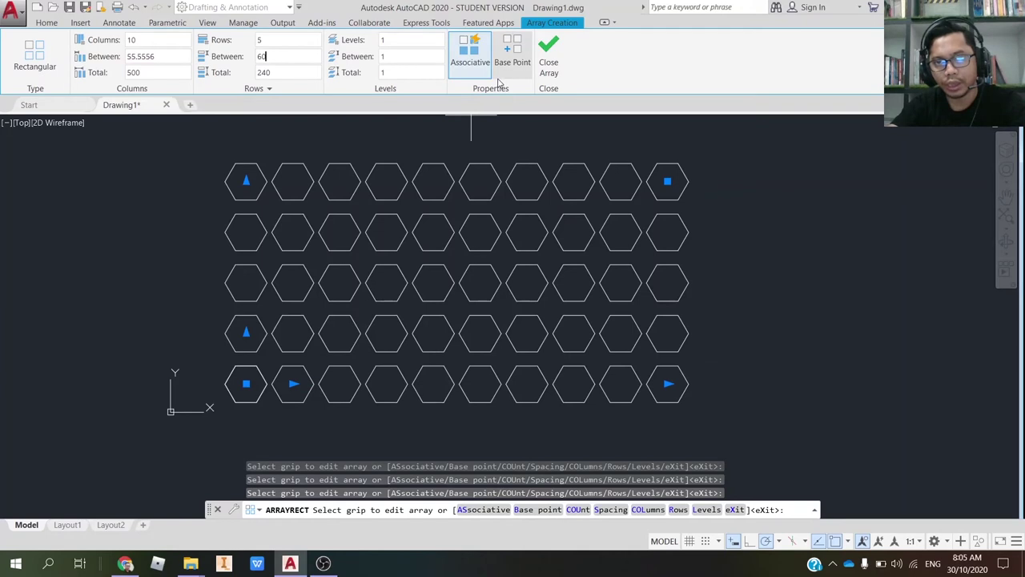
Close Array creation, then select and deselect the finished 10-by-5 hexagon grid
click(552, 68)
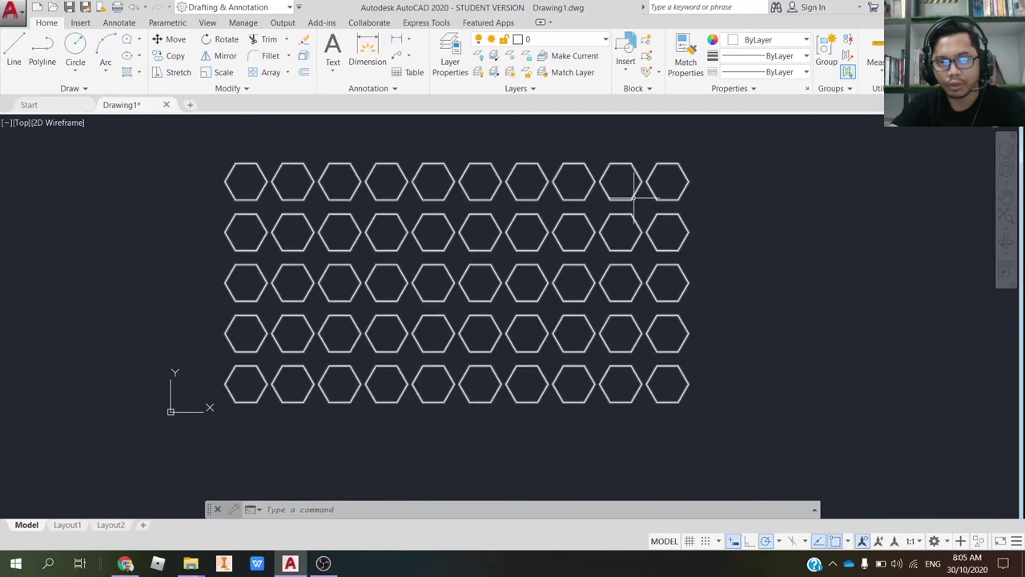
mouse_move(633, 197)
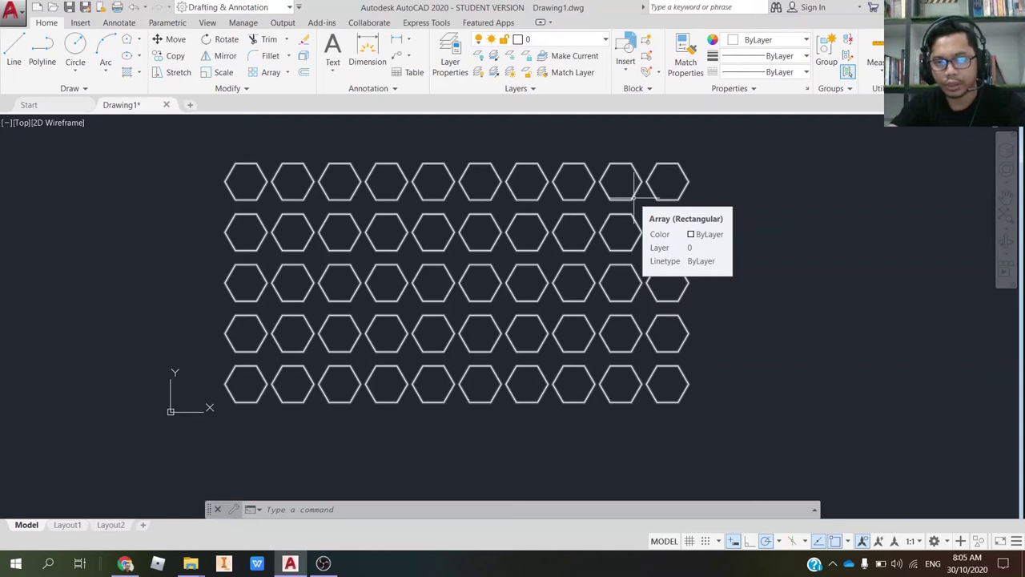
click(634, 198)
click(631, 193)
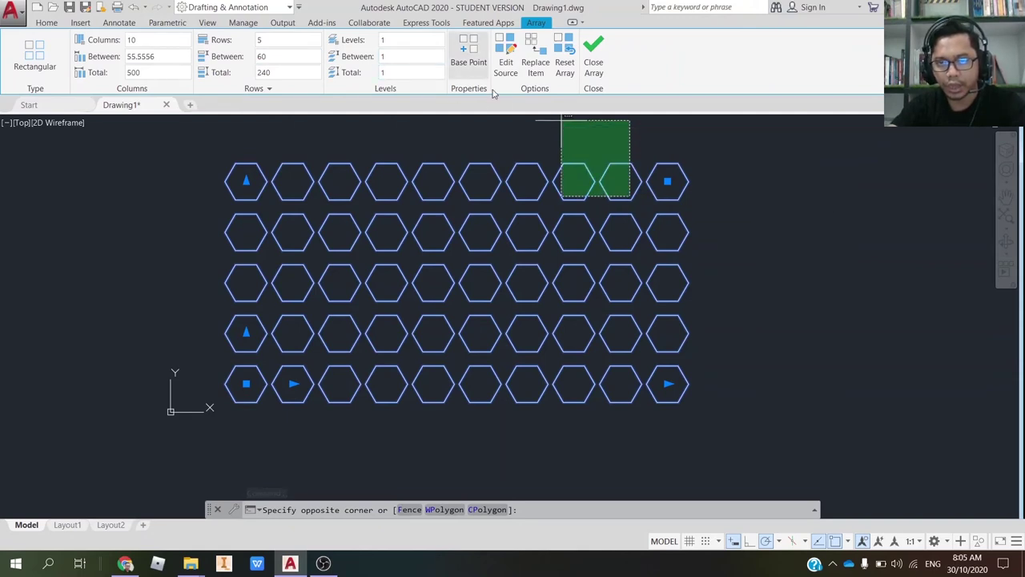
key(Escape)
key(Escape)
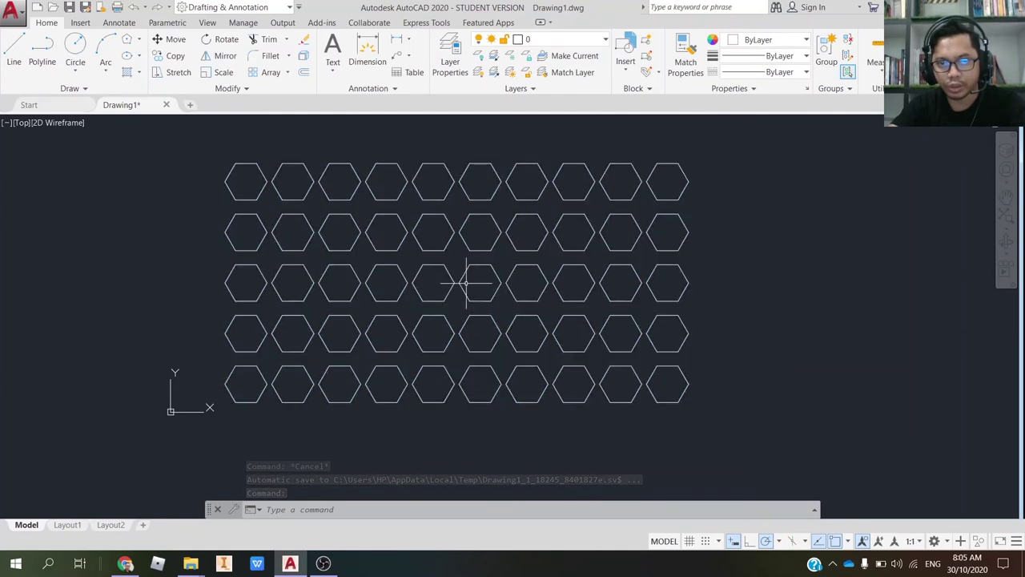
click(451, 283)
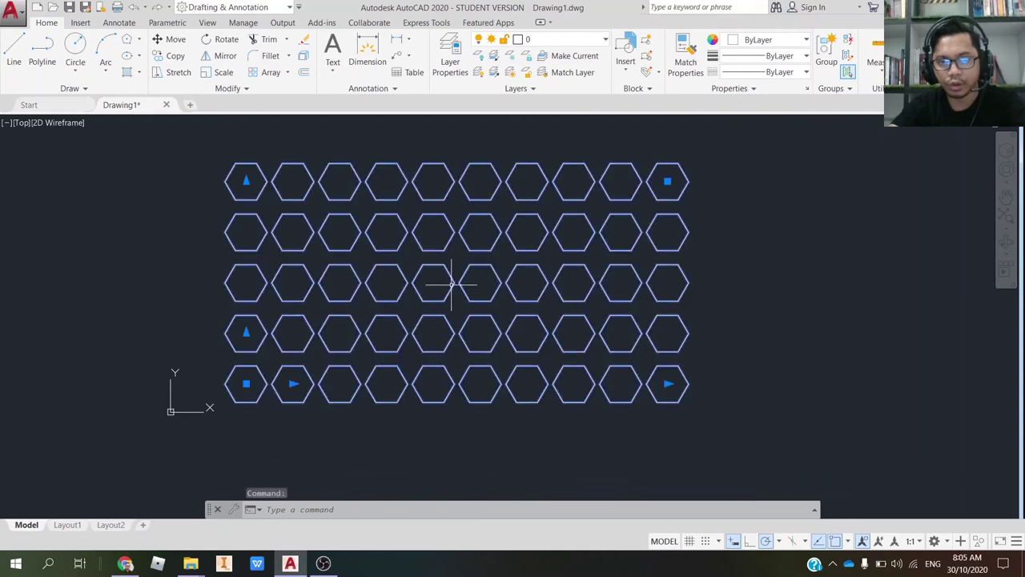
key(Escape)
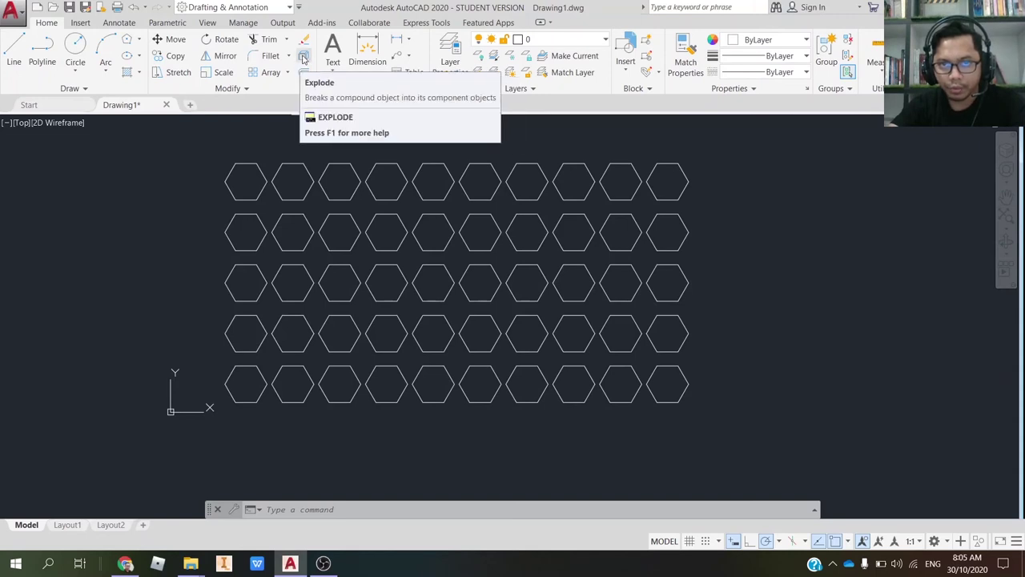
Explode the hexagon array into separate hexagons
click(304, 57)
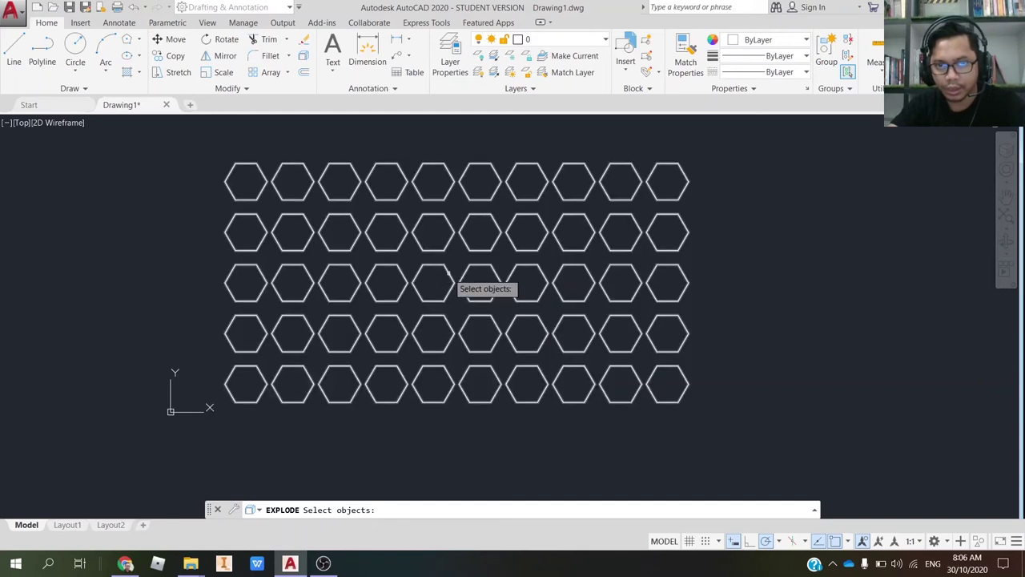
click(449, 272)
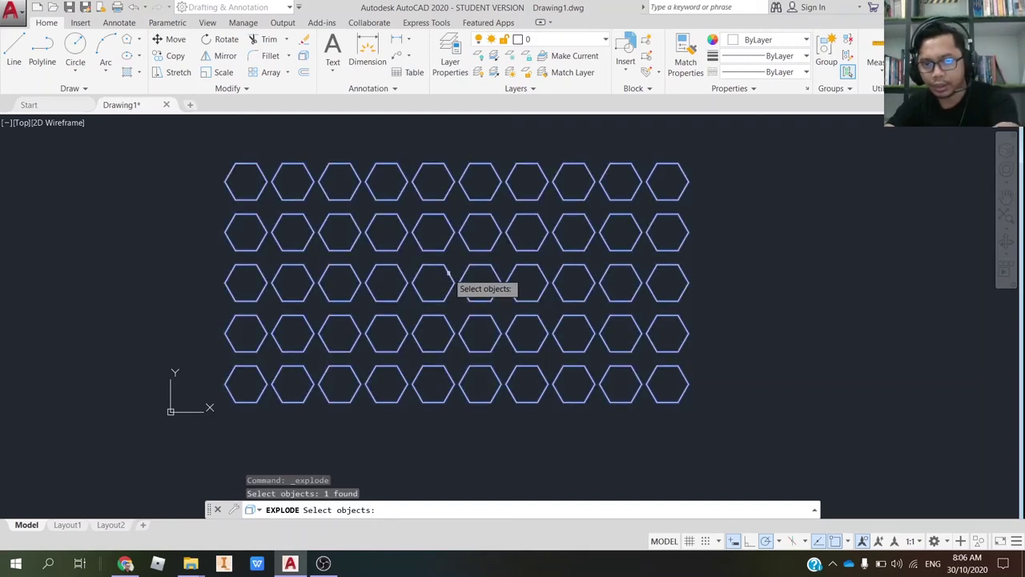
key(Return)
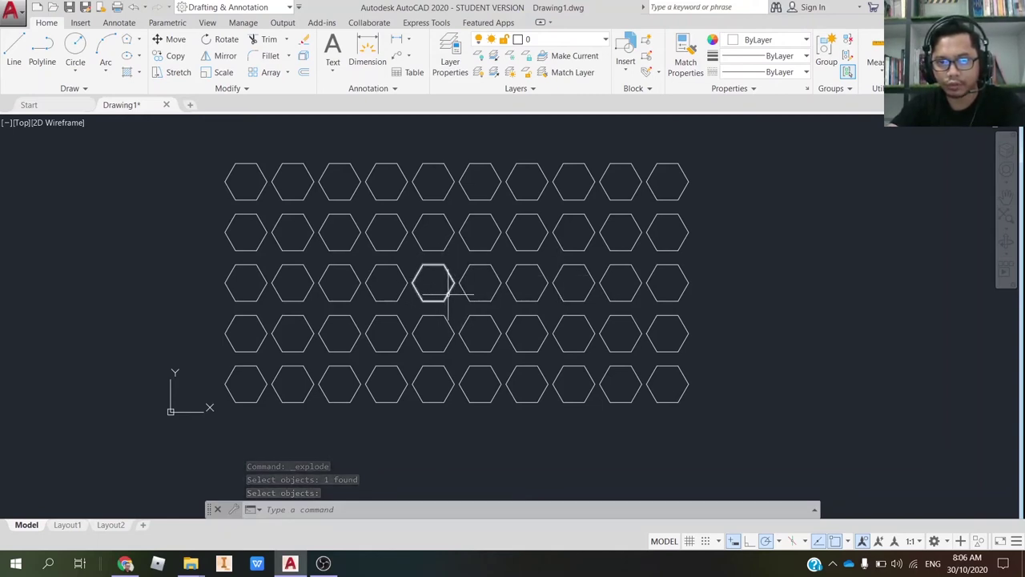
key(Return)
Delete the fifth and sixth hexagons of the middle row, leaving a gap
click(449, 295)
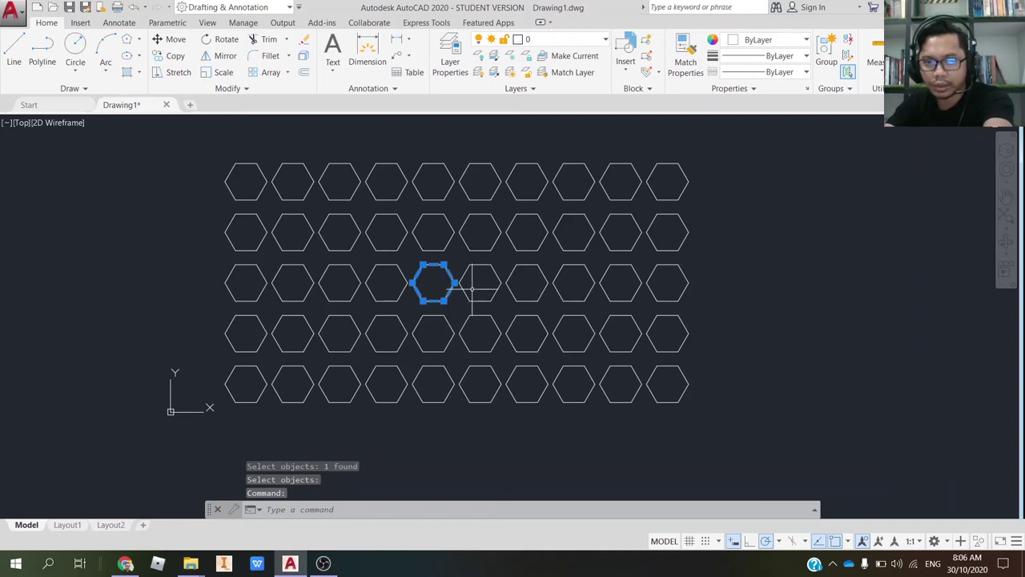
key(Delete)
click(464, 272)
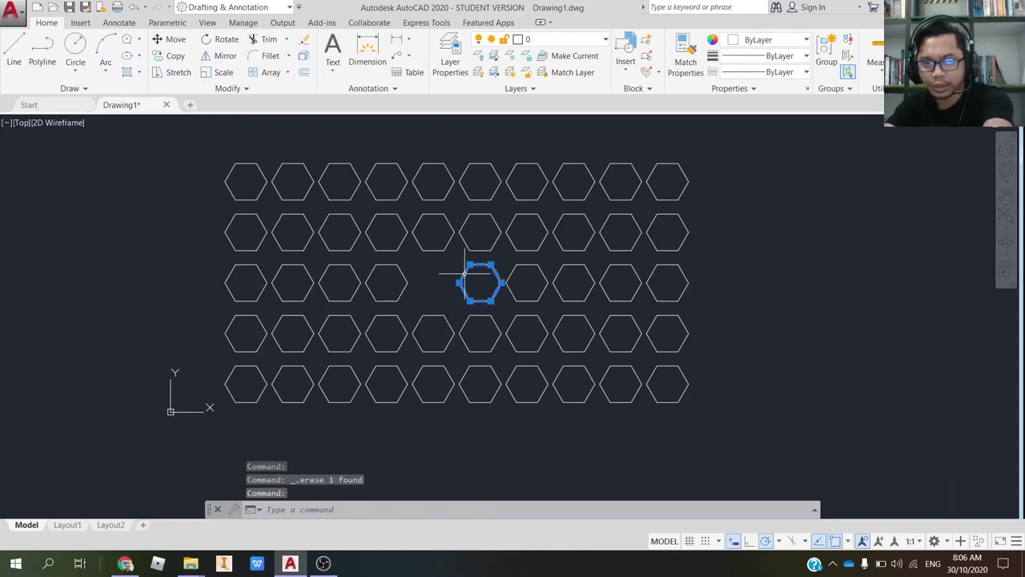
key(Delete)
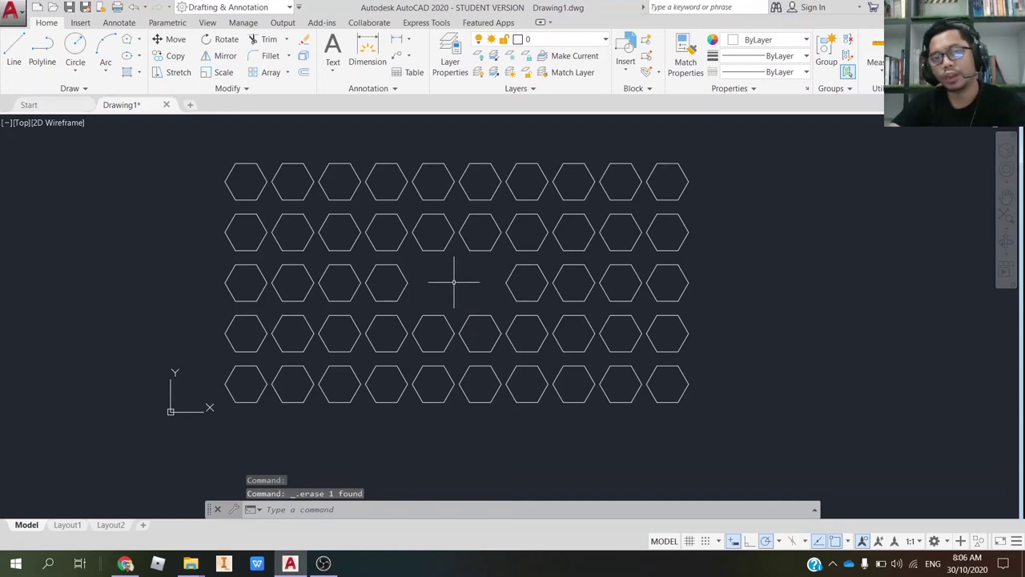
click(506, 280)
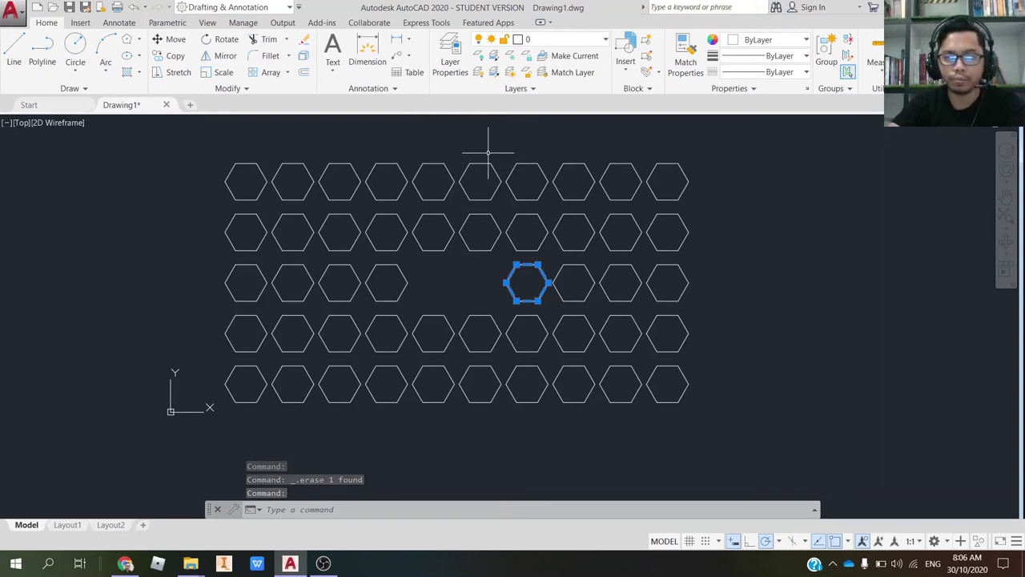
key(Escape)
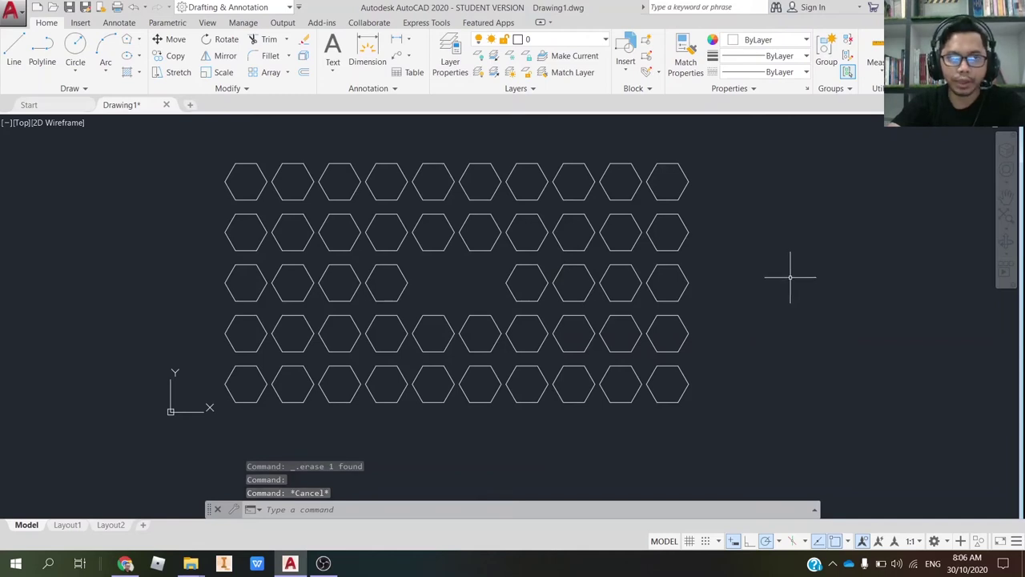
mouse_move(790, 277)
middle_down()
mouse_move(620, 297)
mouse_move(572, 289)
middle_up()
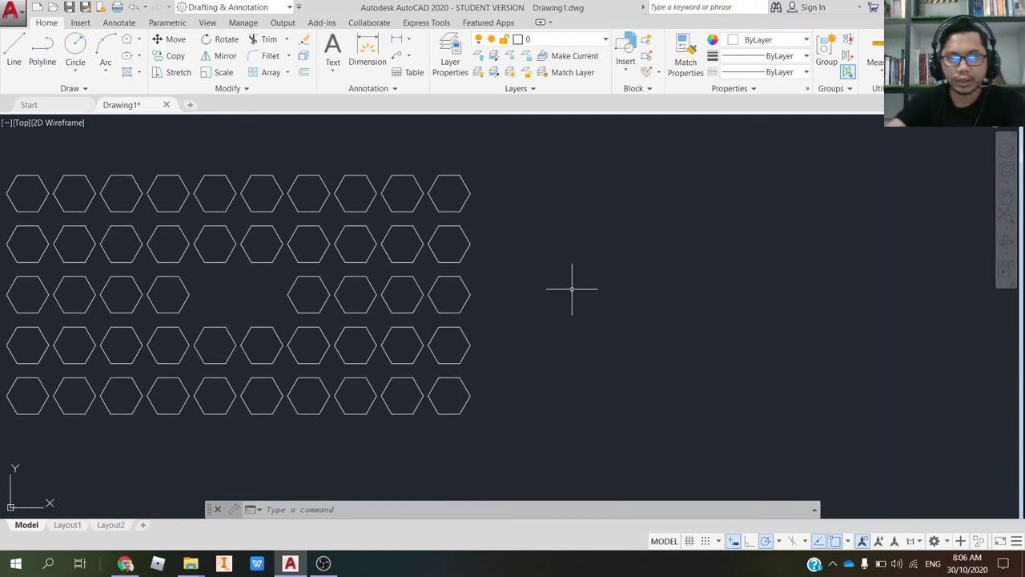
mouse_move(547, 289)
middle_down()
mouse_move(636, 267)
mouse_move(658, 281)
middle_up()
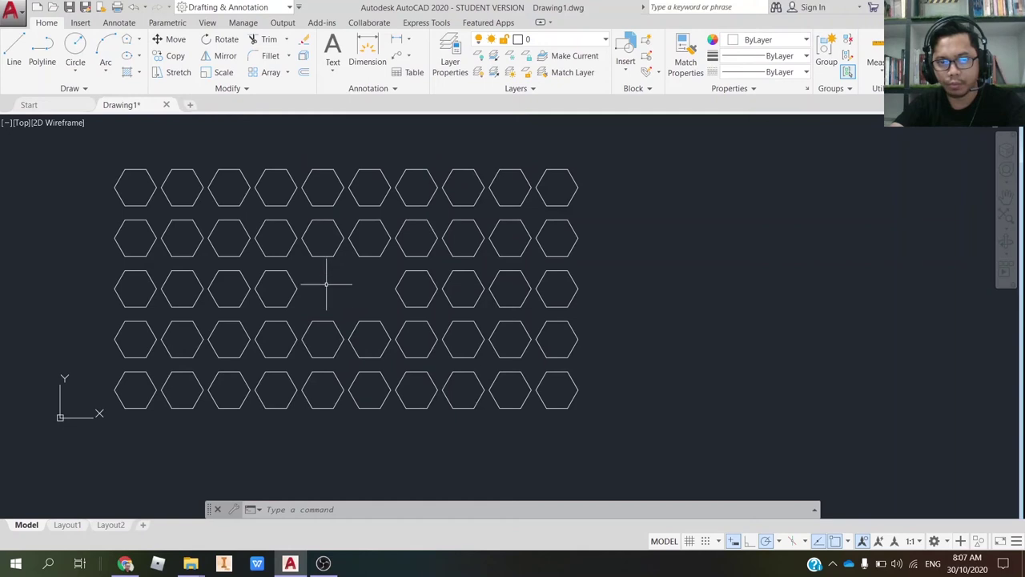
middle_drag(681, 281, 461, 295)
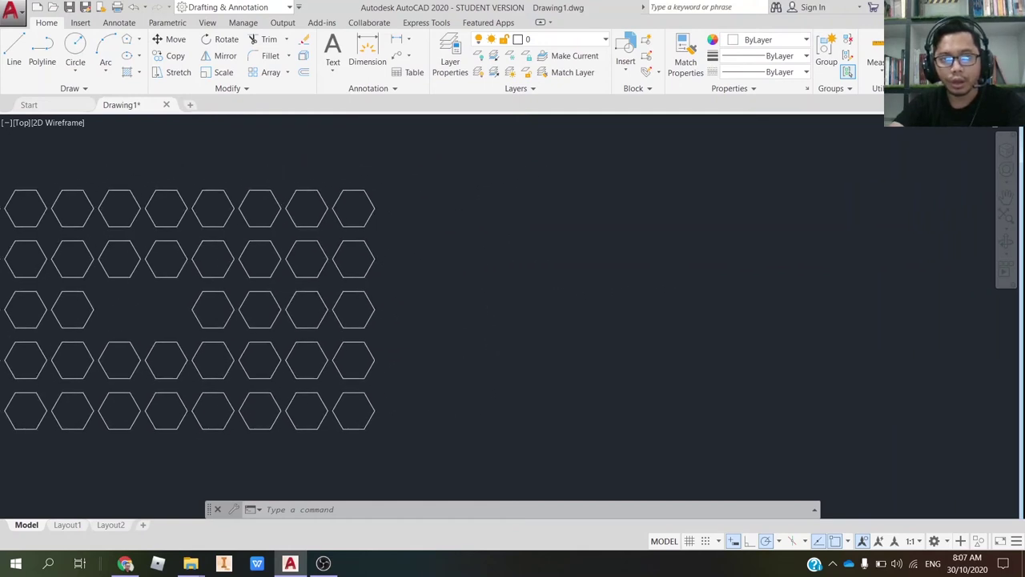
click(288, 74)
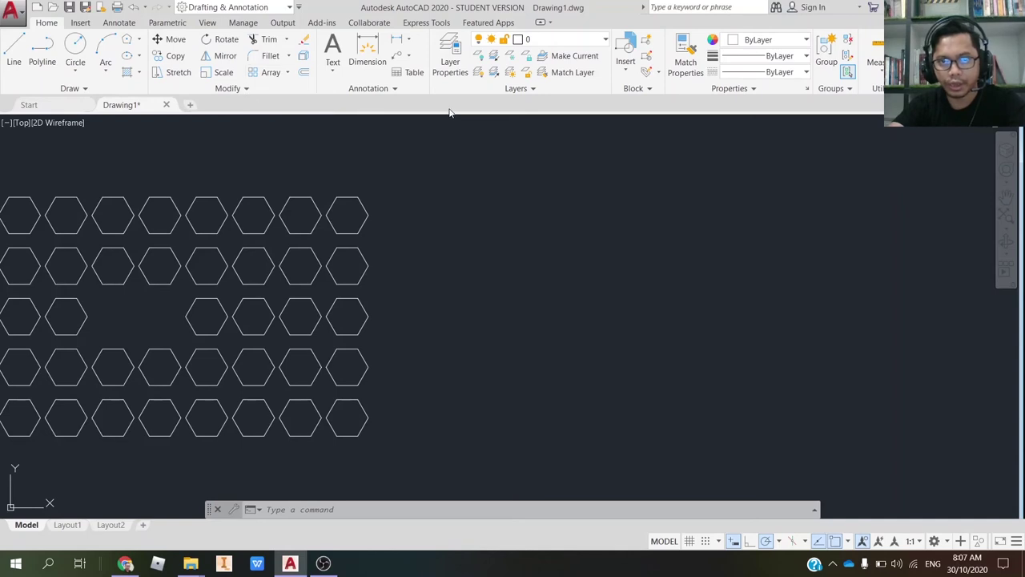
scroll(428, 309, up, 2)
scroll(428, 309, down, 2)
scroll(367, 319, down, 3)
middle_drag(451, 310, 361, 297)
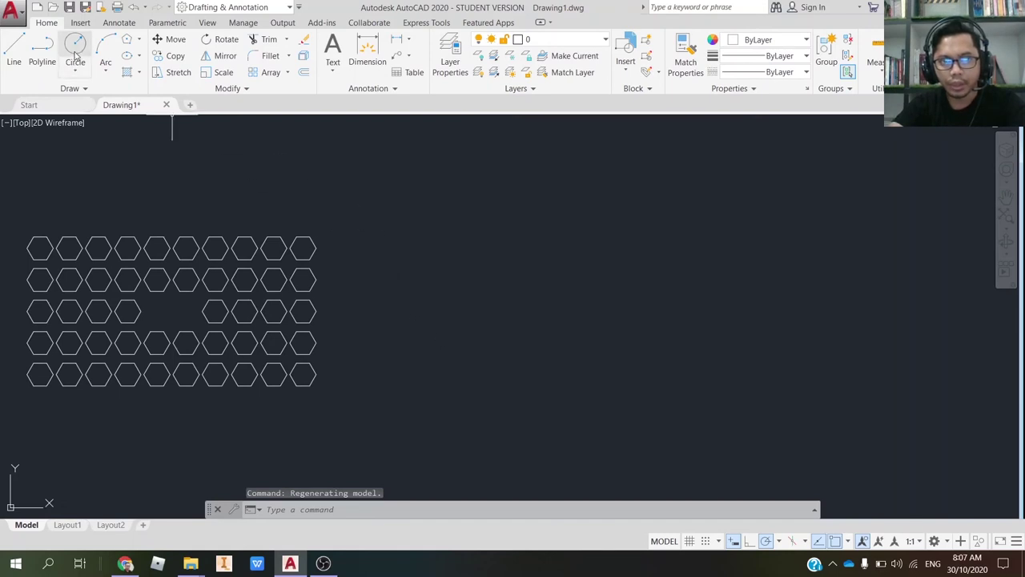
scroll(429, 299, up, 2)
mouse_move(400, 301)
middle_down()
mouse_move(328, 256)
mouse_move(275, 273)
middle_up()
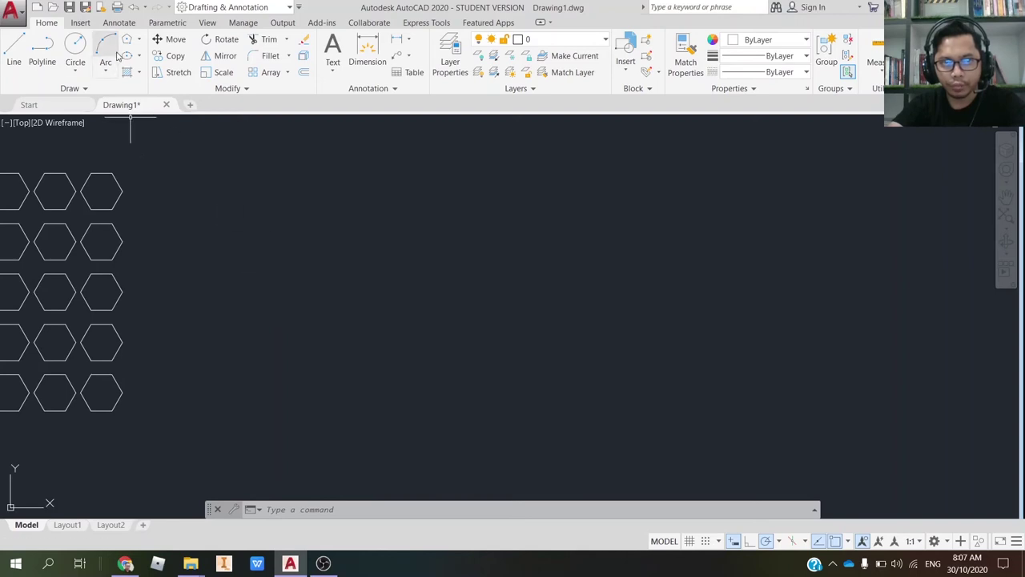
Copy the bottom-right hexagon to a spot right of the grid
click(176, 58)
click(113, 410)
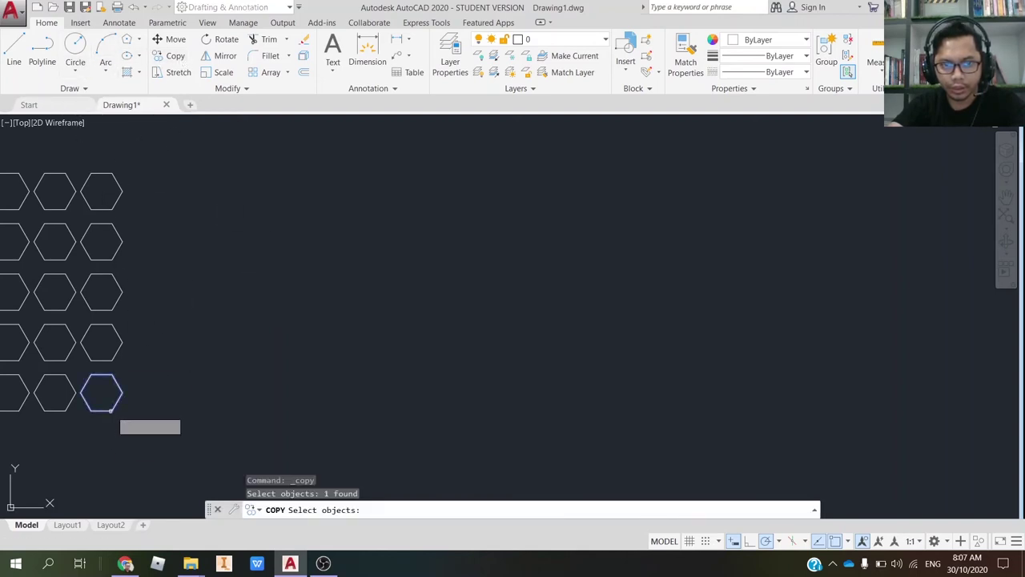
key(Return)
click(101, 392)
click(531, 299)
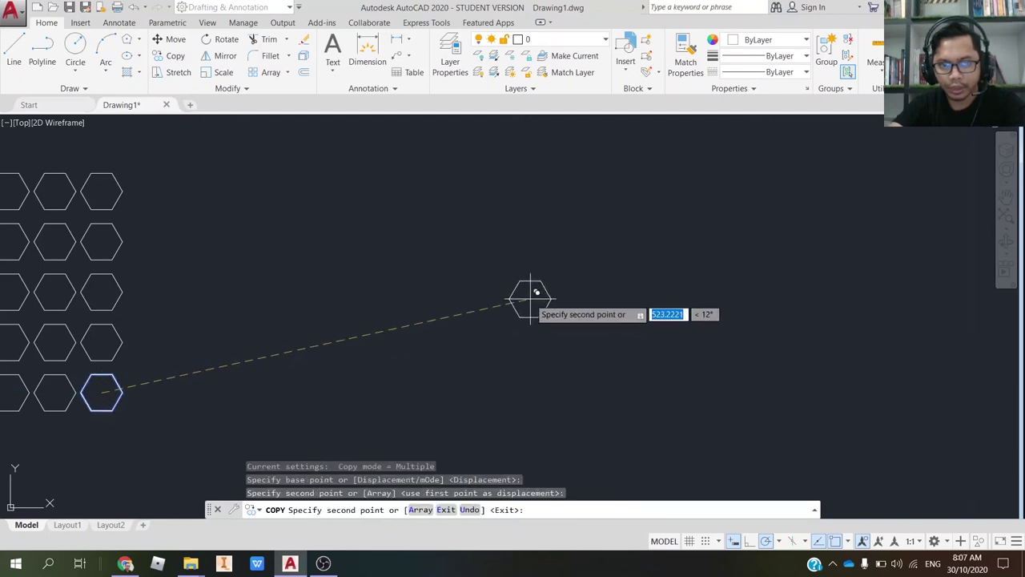
key(Escape)
middle_drag(559, 372, 408, 397)
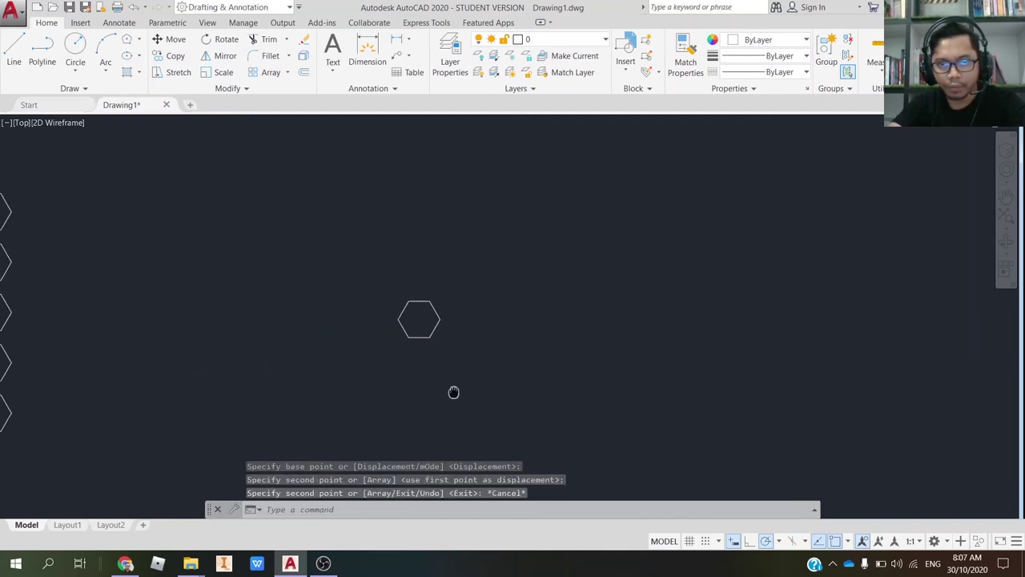
scroll(431, 349, down, 2)
scroll(430, 348, up, 2)
scroll(427, 348, up, 2)
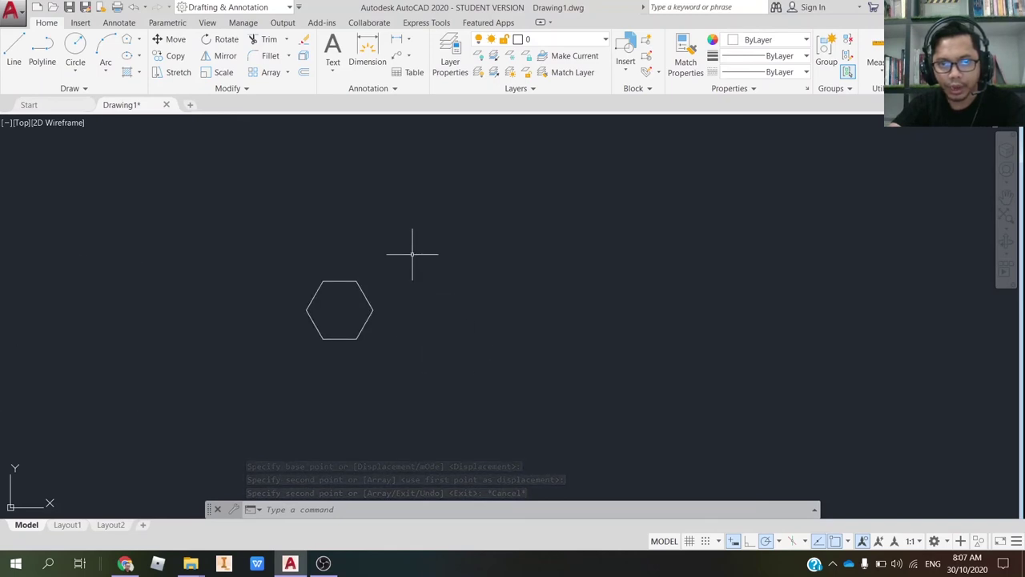
Draw a circle of radius 150 to the right of the copied hexagon
click(75, 48)
click(597, 289)
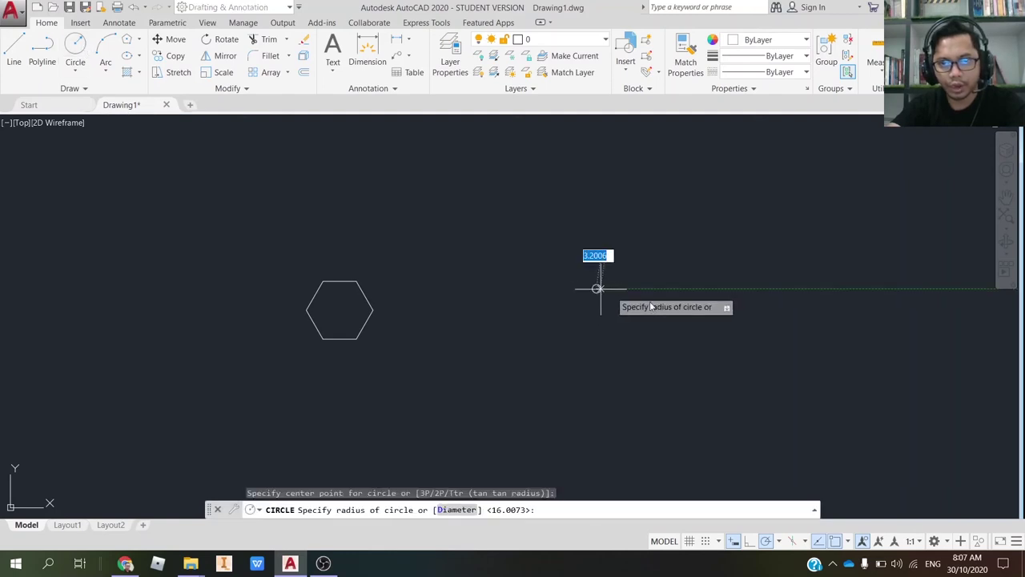
key(BackSpace)
text(50)
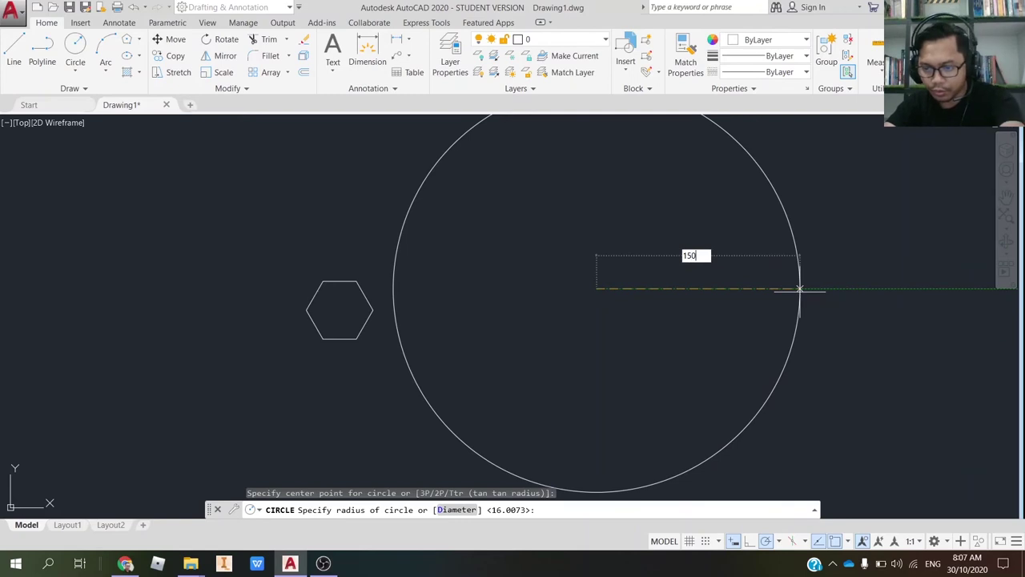
key(Return)
scroll(609, 335, up, 1)
scroll(616, 333, down, 1)
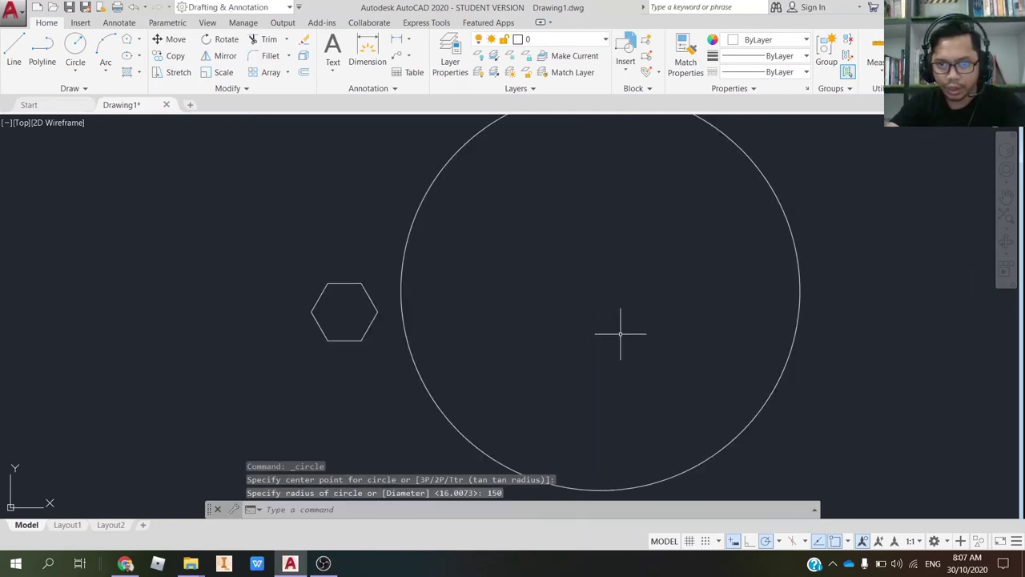
scroll(601, 328, down, 1)
scroll(575, 320, up, 2)
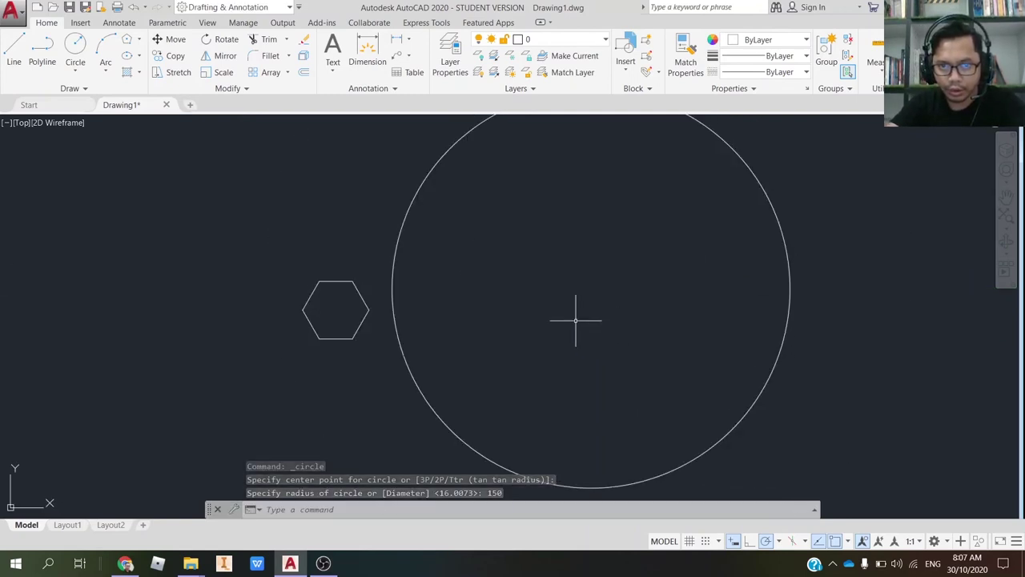
scroll(593, 321, down, 2)
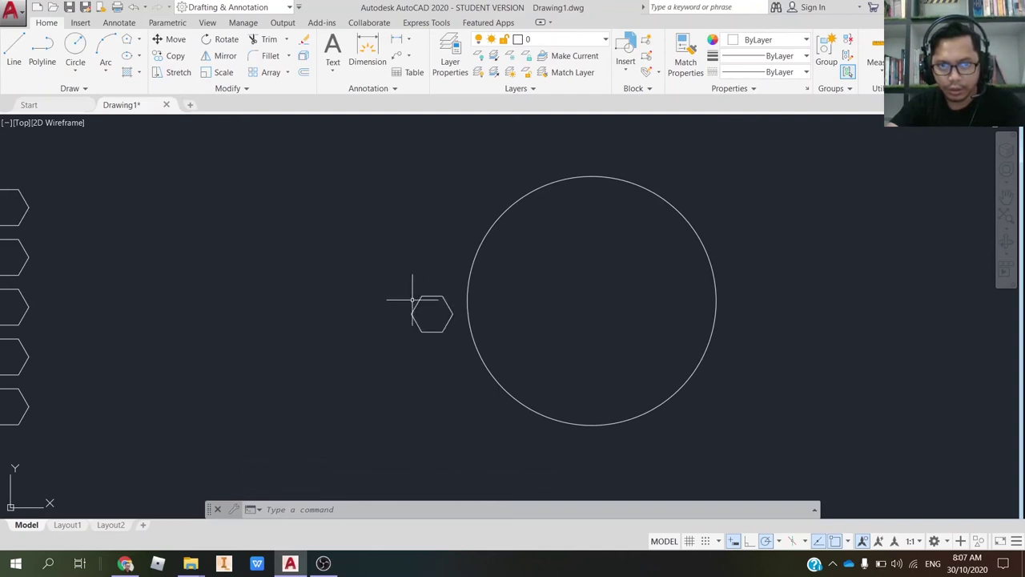
Copy the hexagon from its centre onto the circle's bottom quadrant point
click(174, 56)
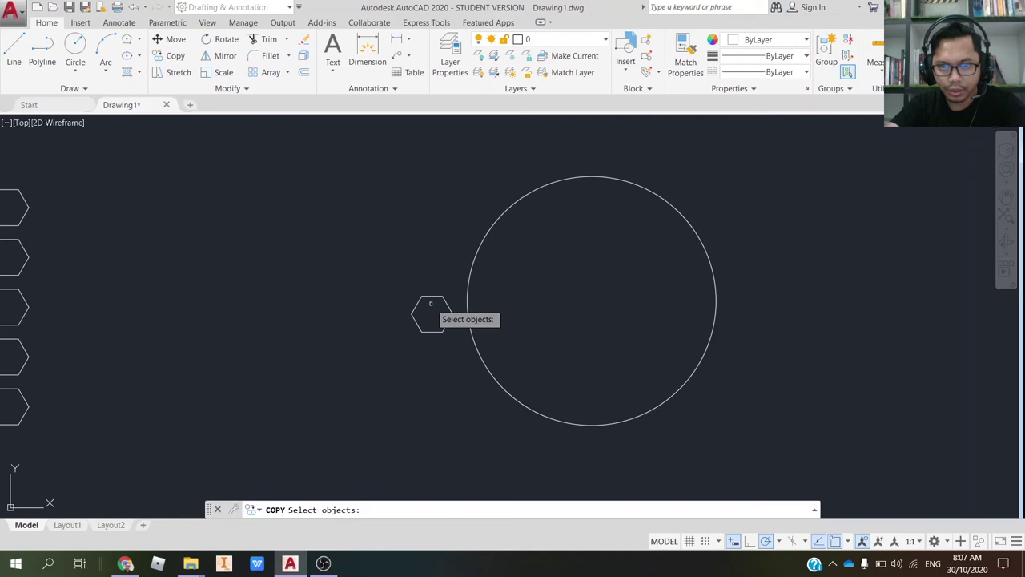
click(419, 308)
key(Return)
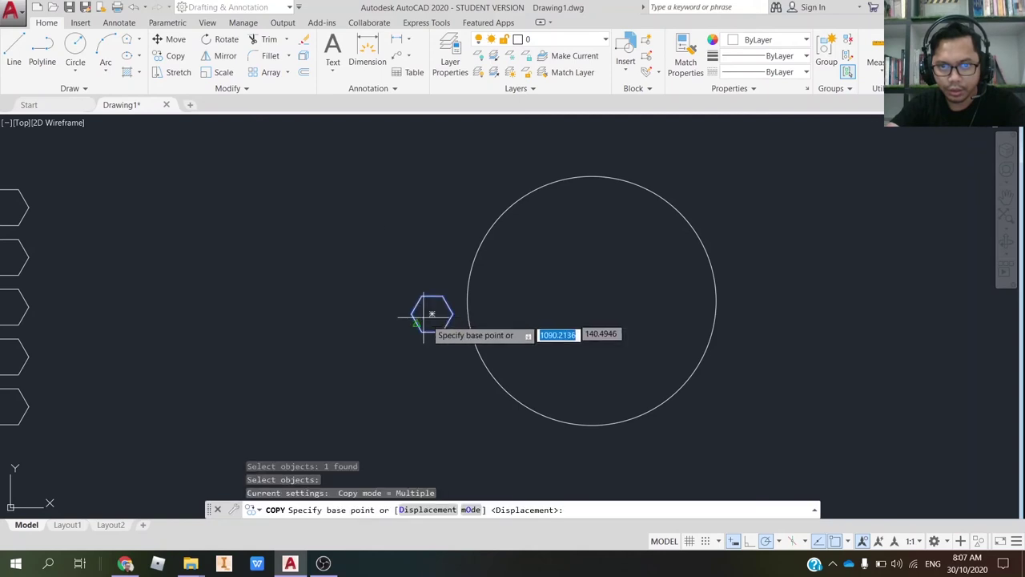
click(434, 313)
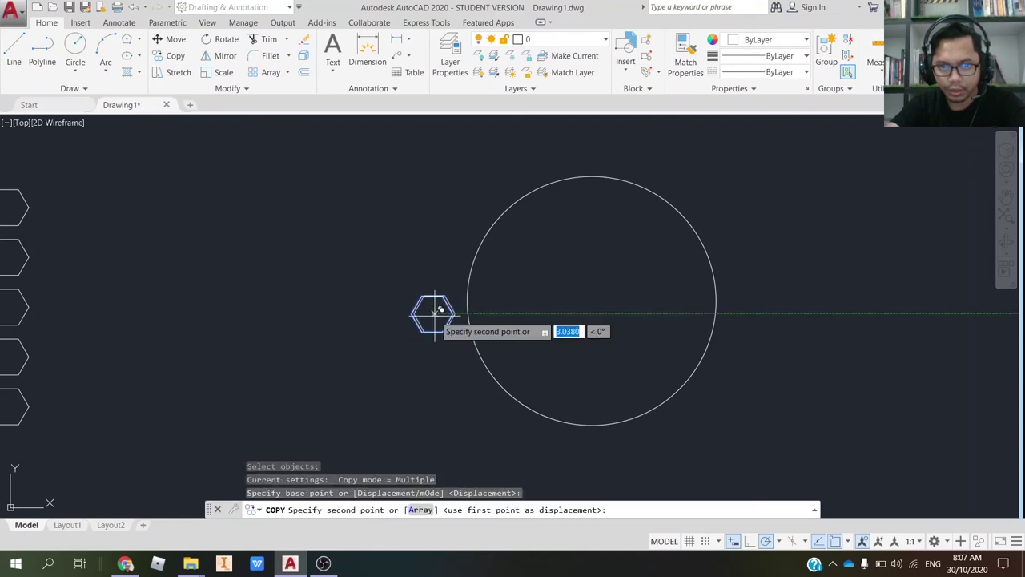
click(592, 424)
key(Escape)
Delete the original hexagon beside the circle and recentre the view
click(430, 351)
click(423, 296)
key(Delete)
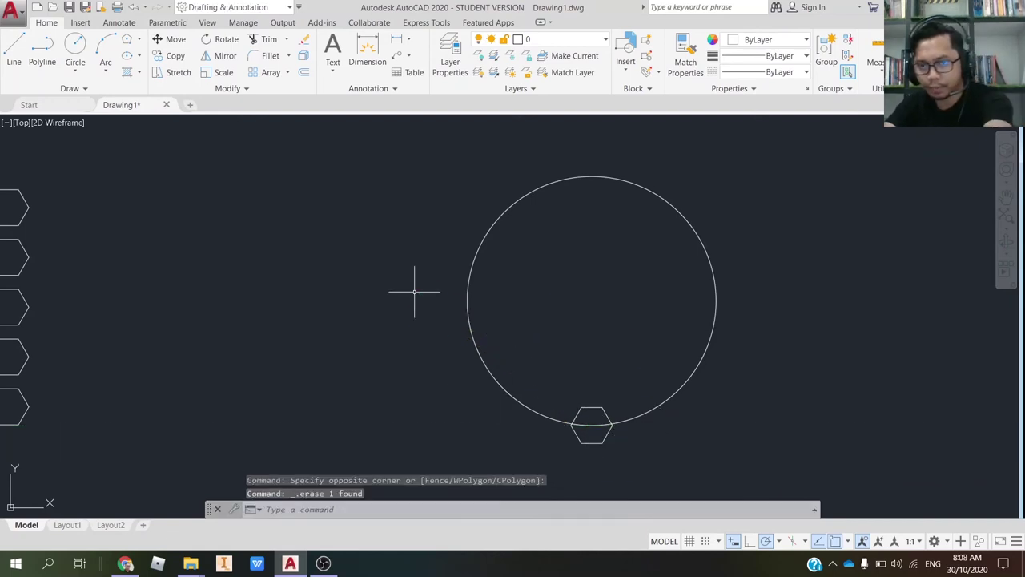
middle_drag(633, 405, 561, 373)
scroll(561, 375, down, 2)
scroll(562, 376, up, 4)
scroll(577, 380, down, 2)
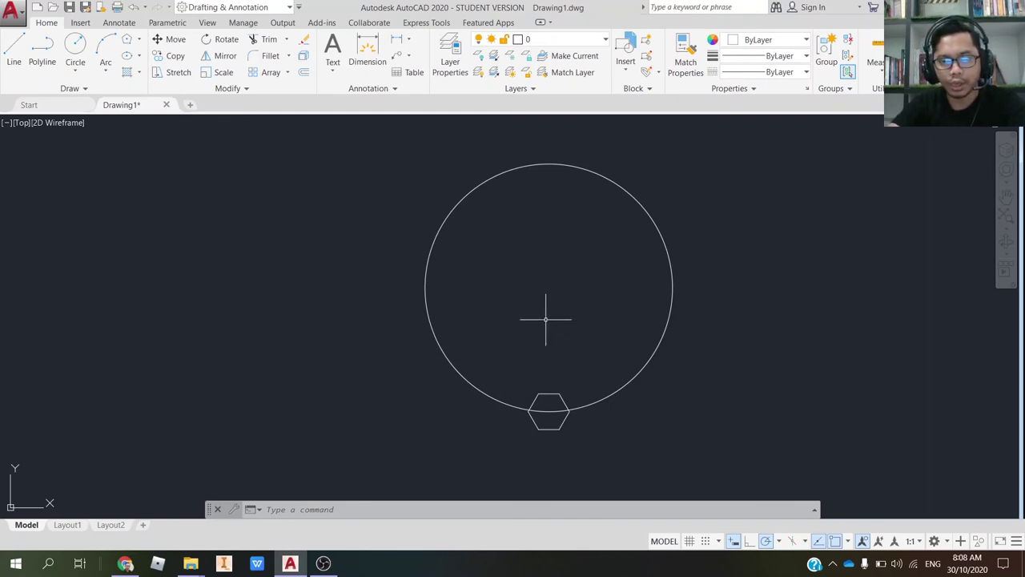
Begin a Polar Array with the hexagon at the bottom of the circle as its object
click(288, 73)
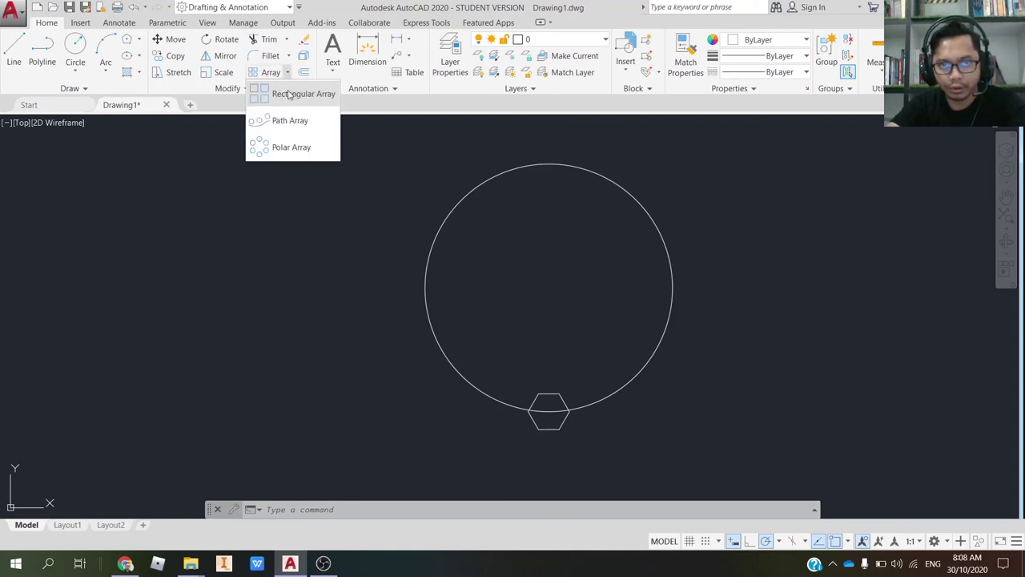
click(292, 147)
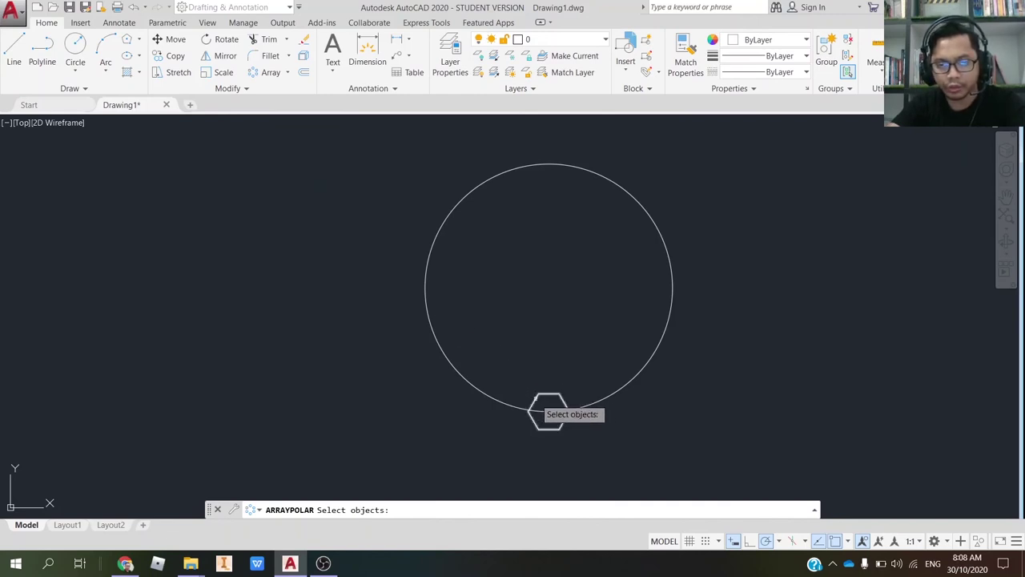
click(536, 399)
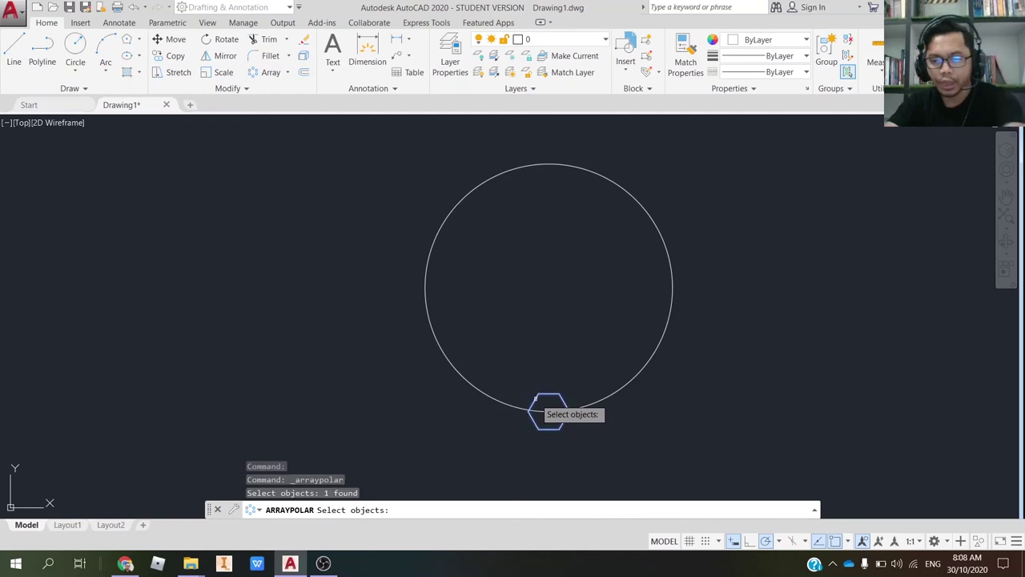
key(Return)
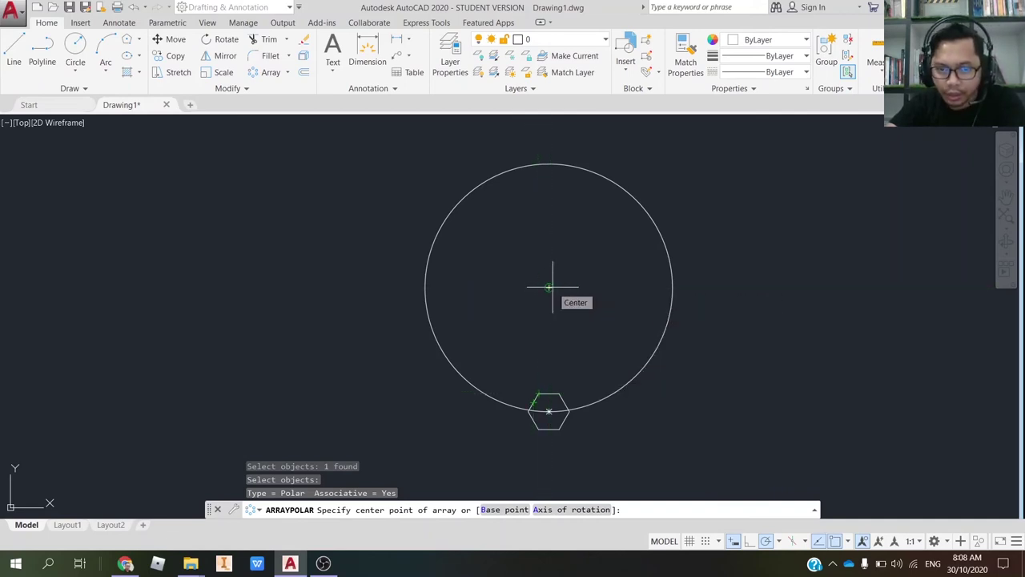
Centre the polar array on the circle's centre with 12 items filled over 360°
click(549, 287)
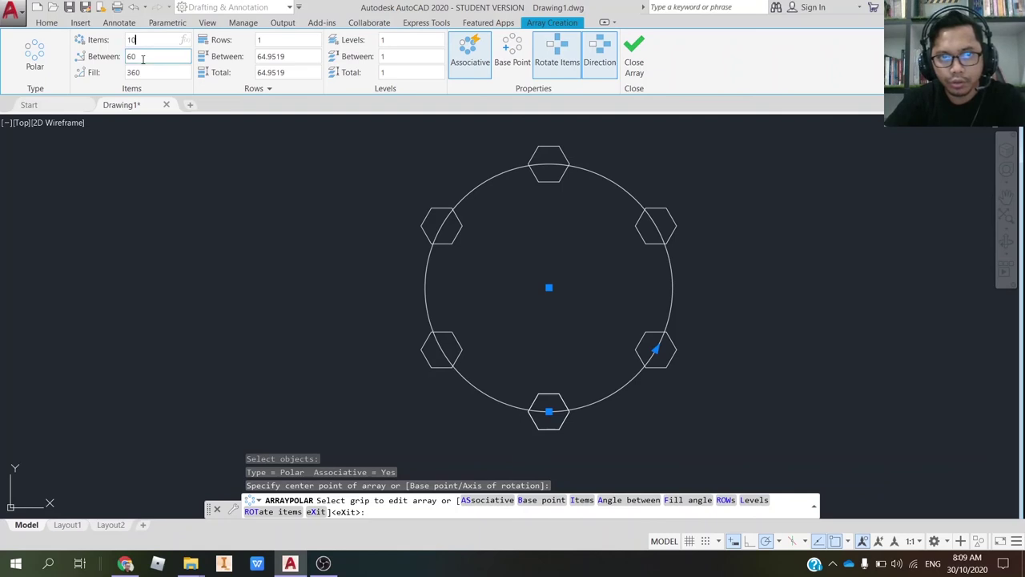
key(Return)
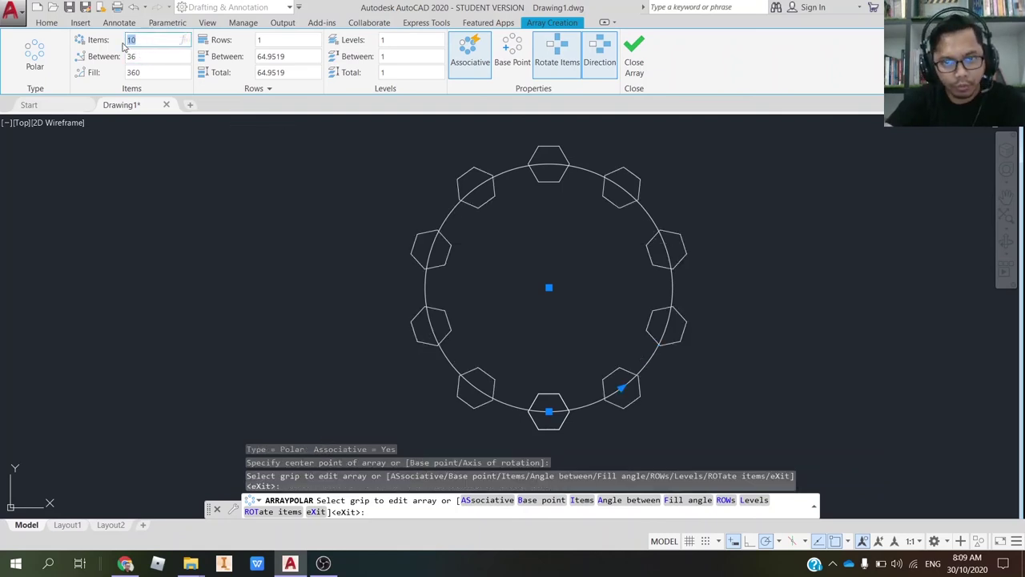
text(12)
key(Return)
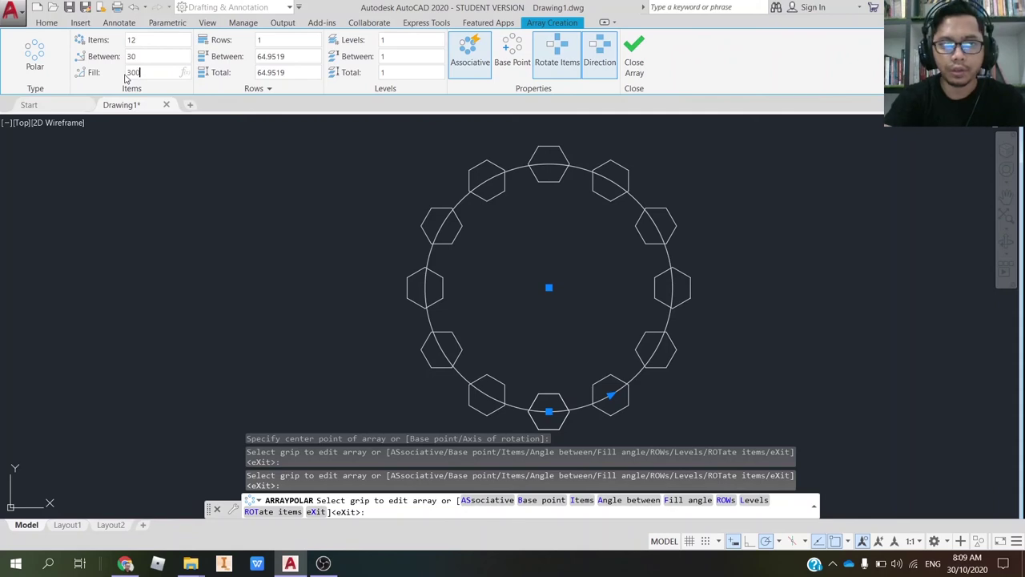
key(Return)
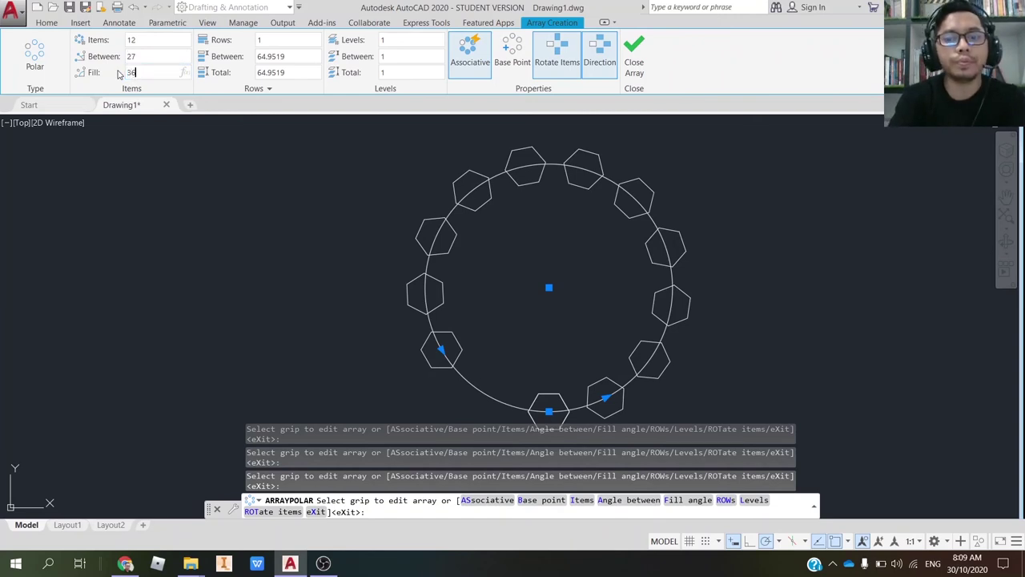
key(Return)
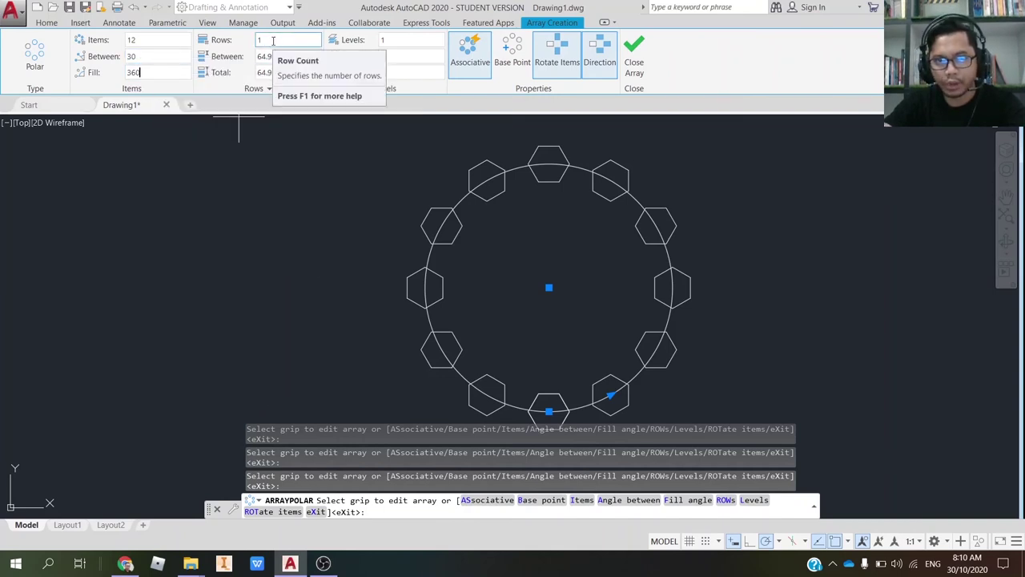
click(283, 41)
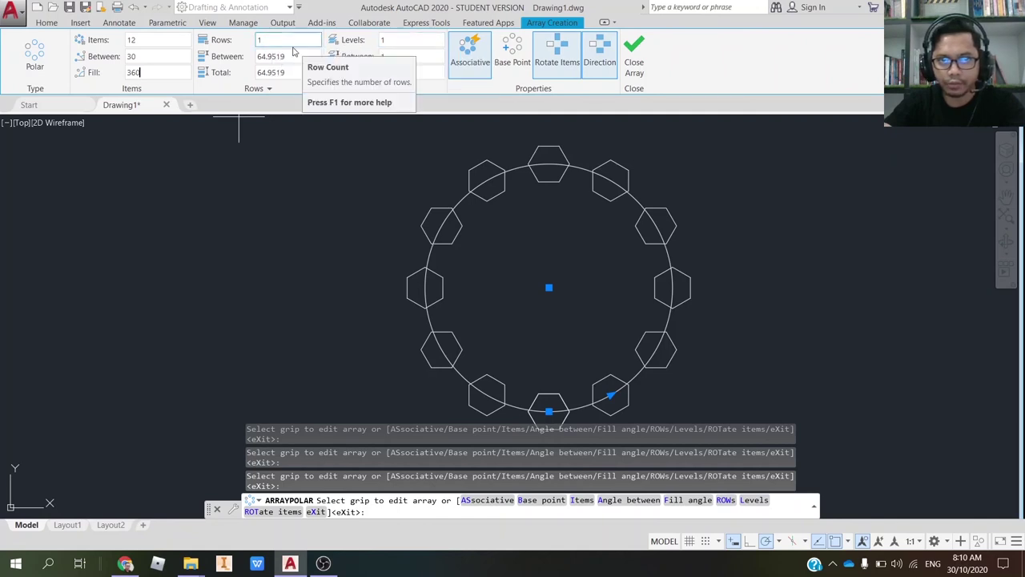
text(2)
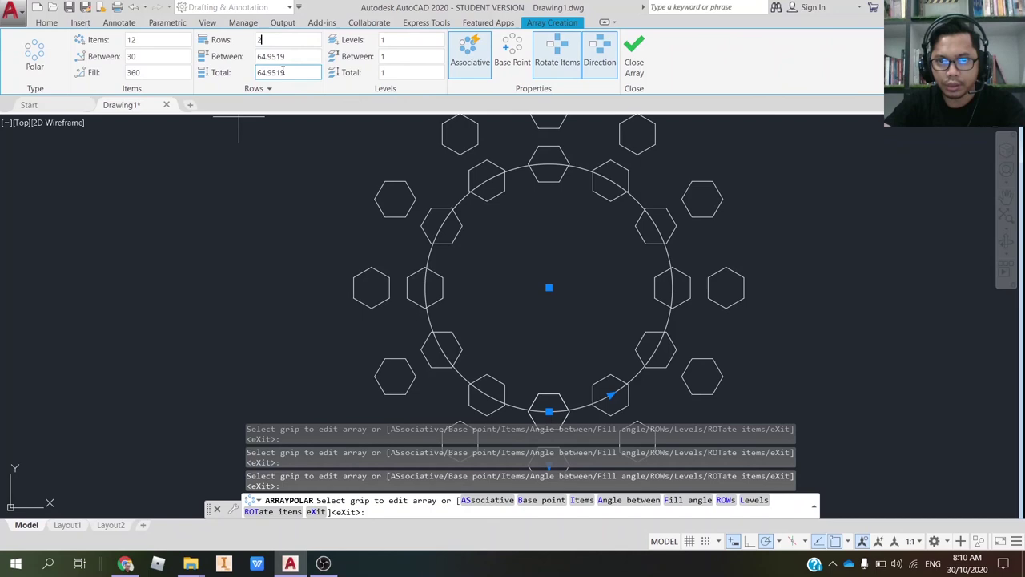
scroll(537, 276, down, 1)
scroll(535, 264, down, 1)
key(Tab)
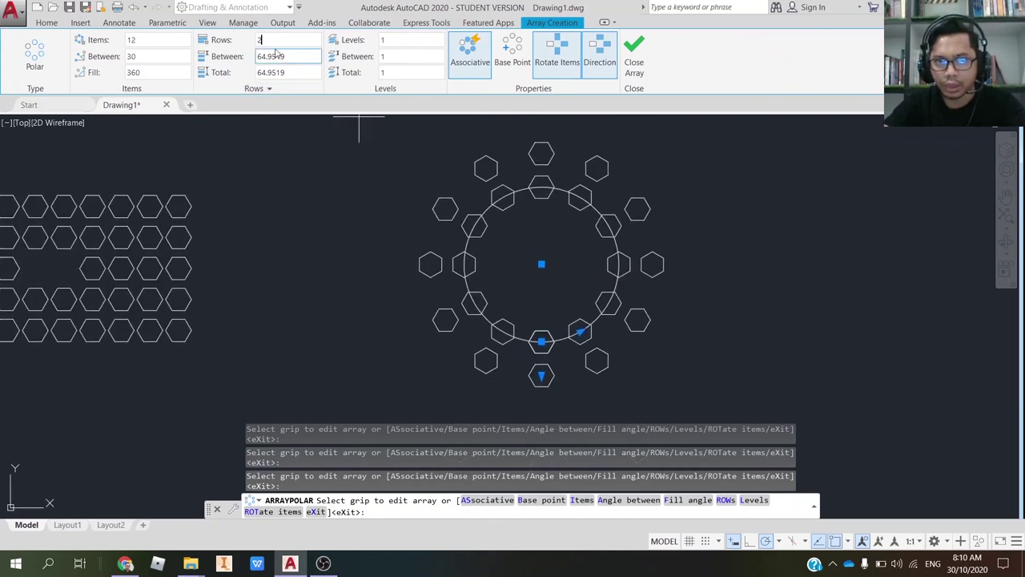
text(5)
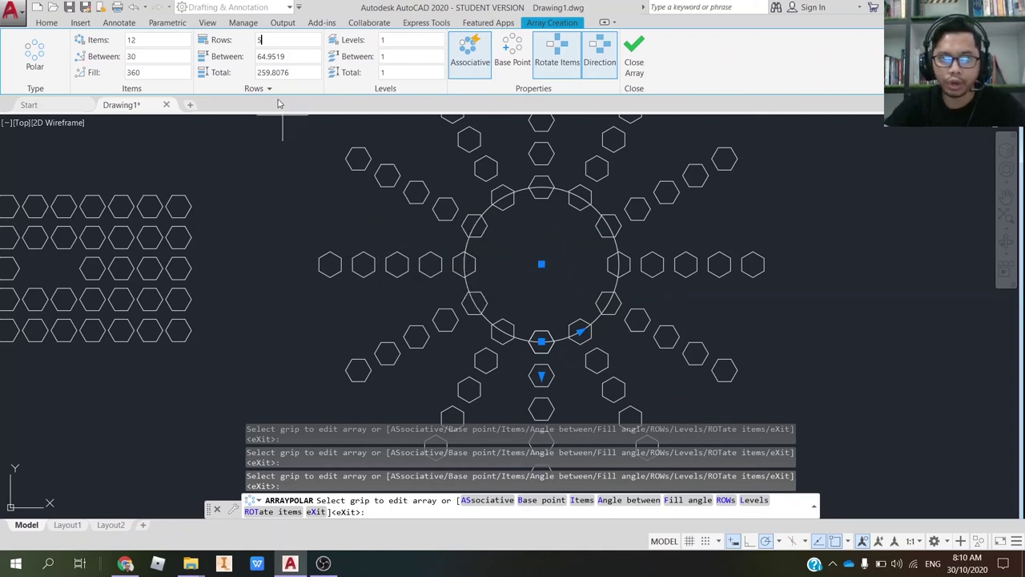
click(263, 40)
text(1)
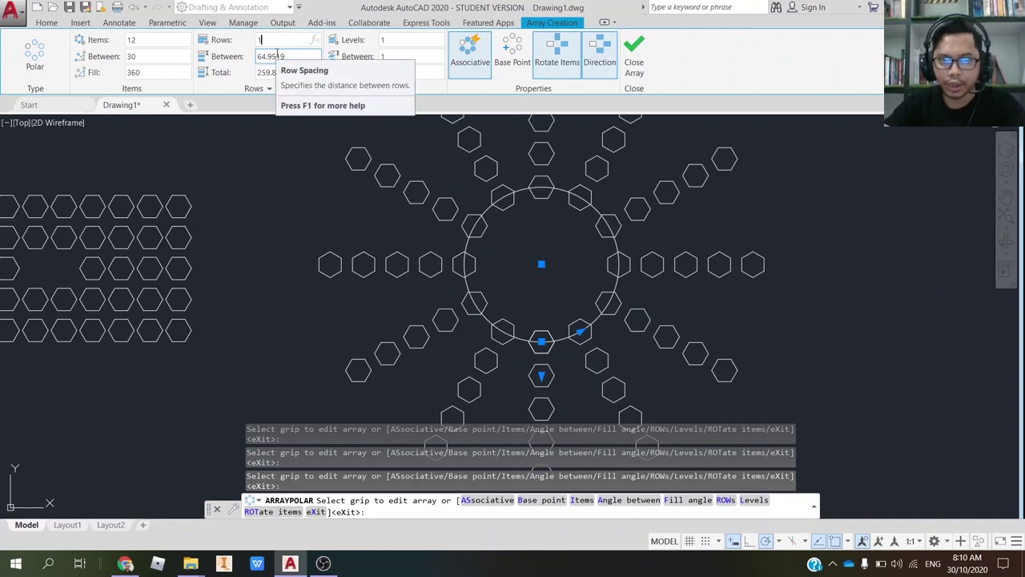
scroll(529, 314, down, 1)
scroll(501, 292, up, 1)
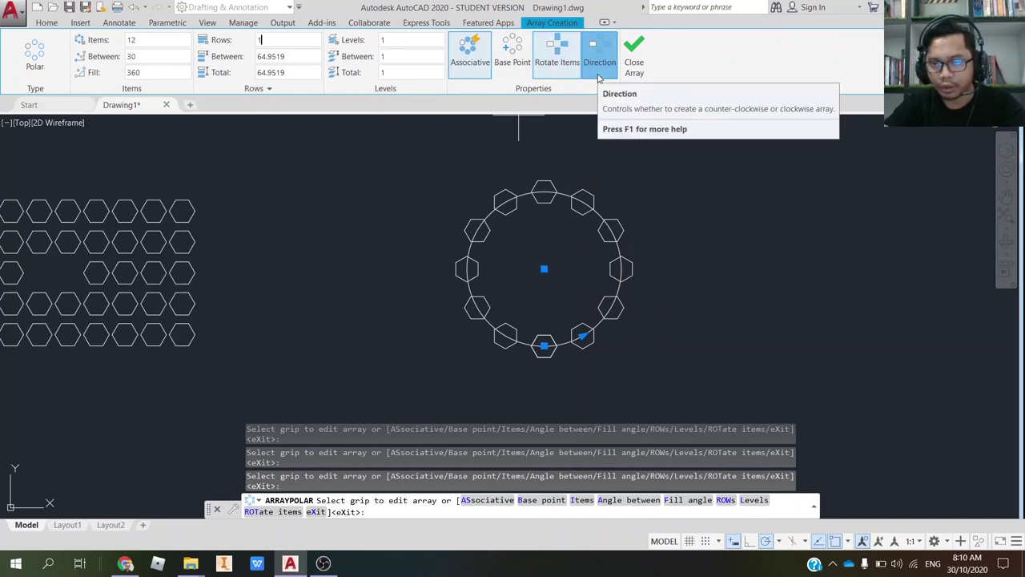
click(599, 60)
click(600, 60)
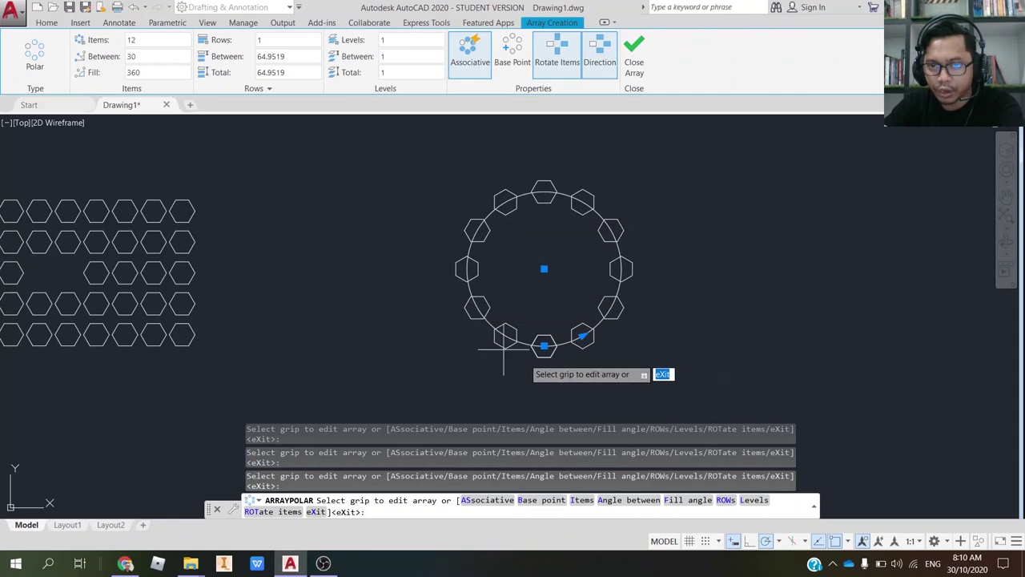
click(597, 60)
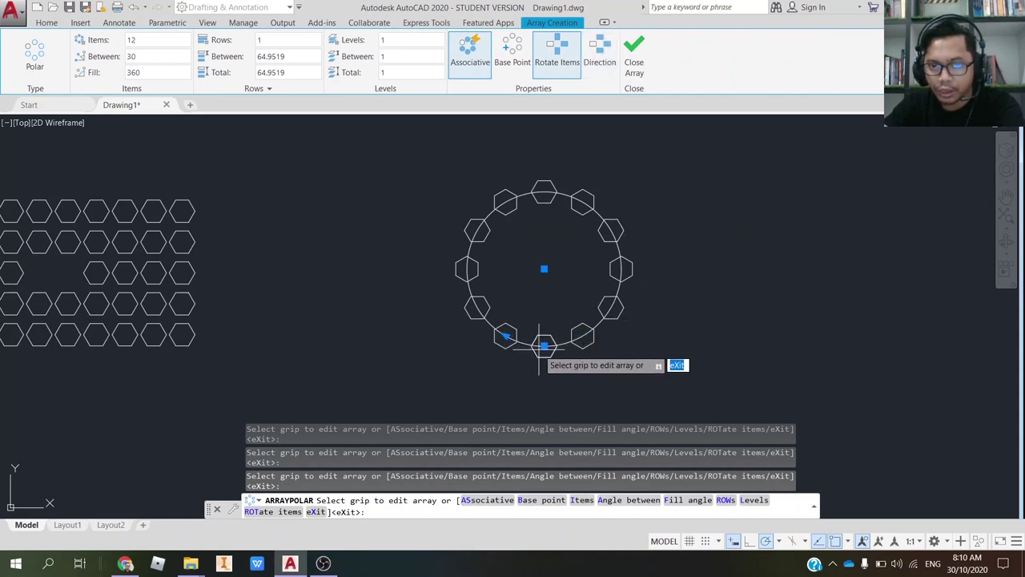
click(591, 70)
click(591, 70)
click(591, 71)
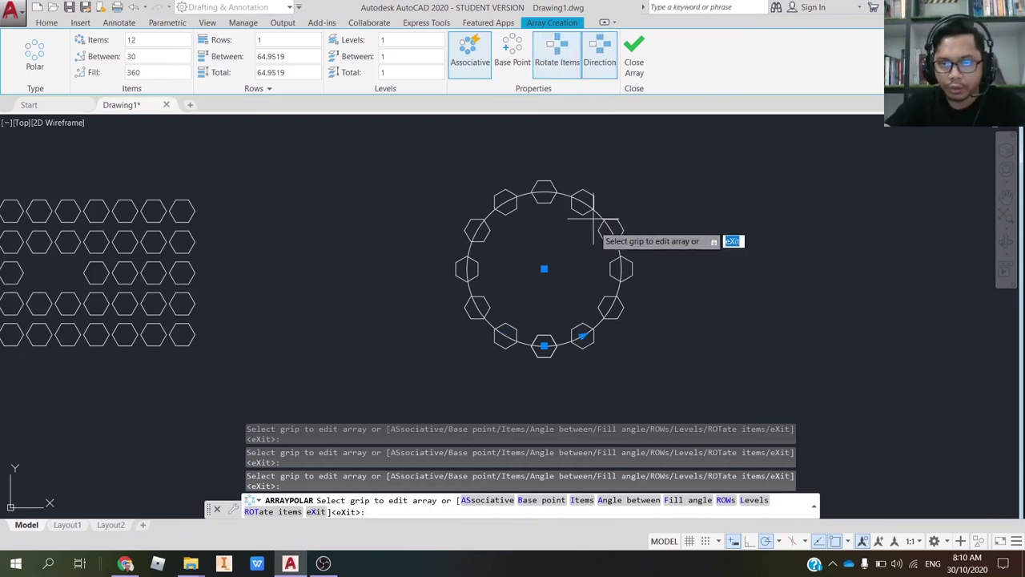
scroll(544, 370, down, 2)
scroll(544, 370, up, 5)
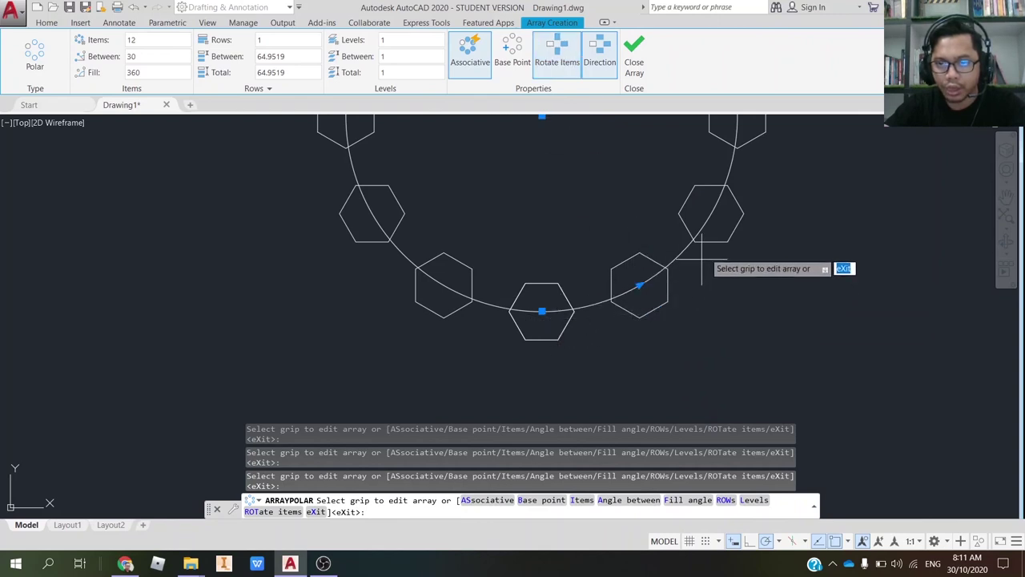
click(560, 72)
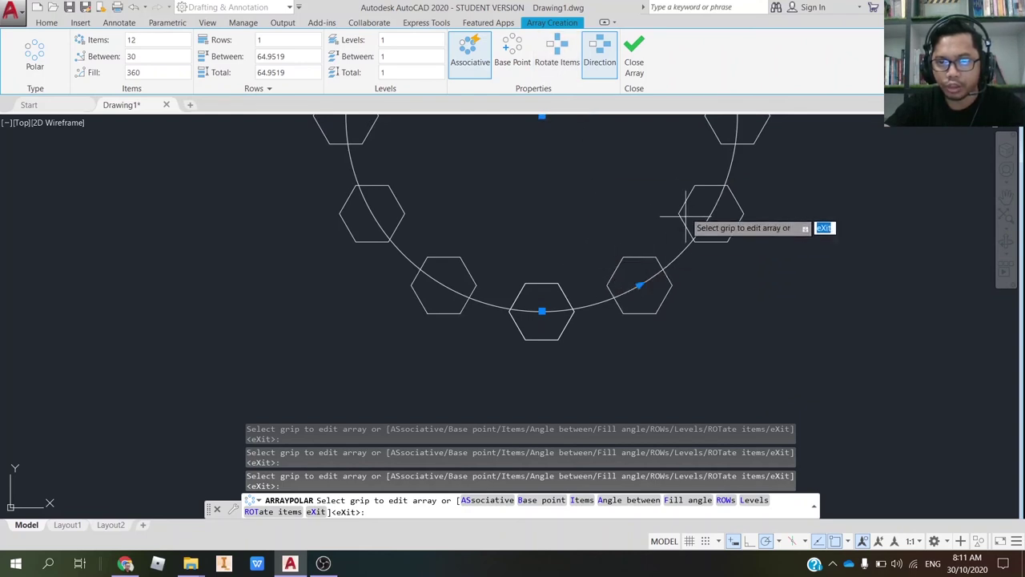
middle_drag(584, 246, 589, 315)
scroll(590, 314, up, 1)
scroll(593, 311, down, 1)
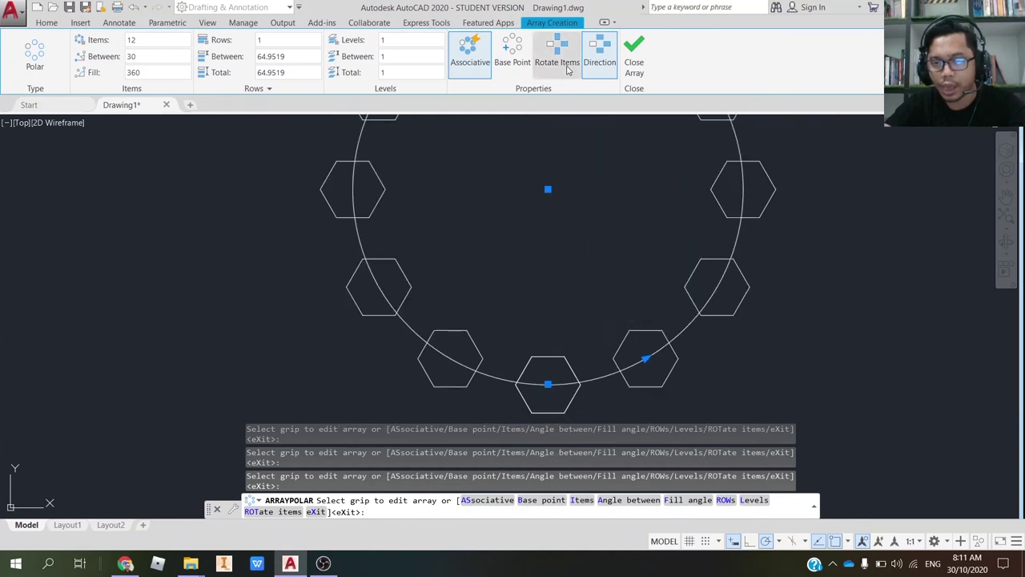
click(566, 67)
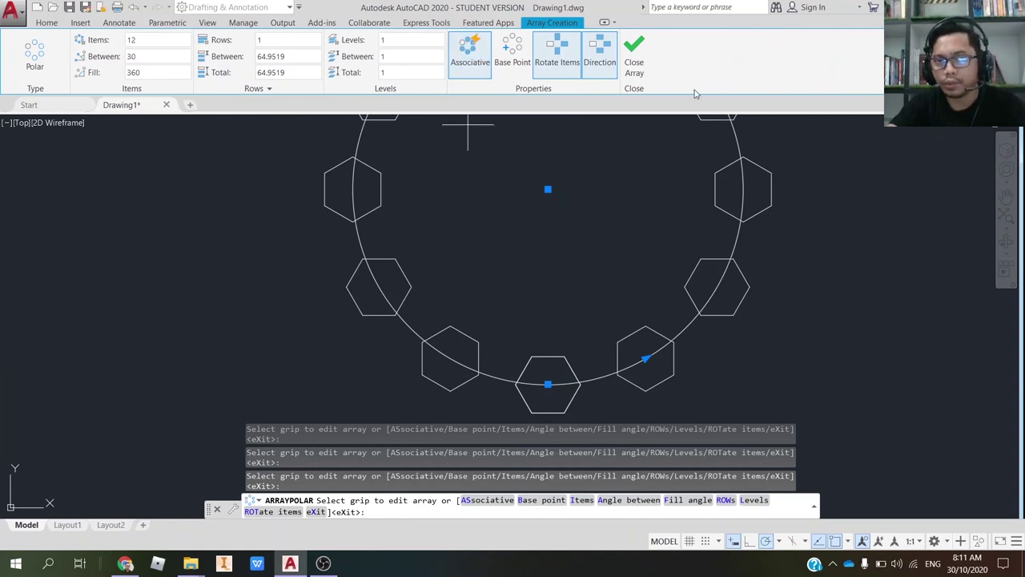
Close the polar array and pan so both hexagon arrays are in view
click(641, 74)
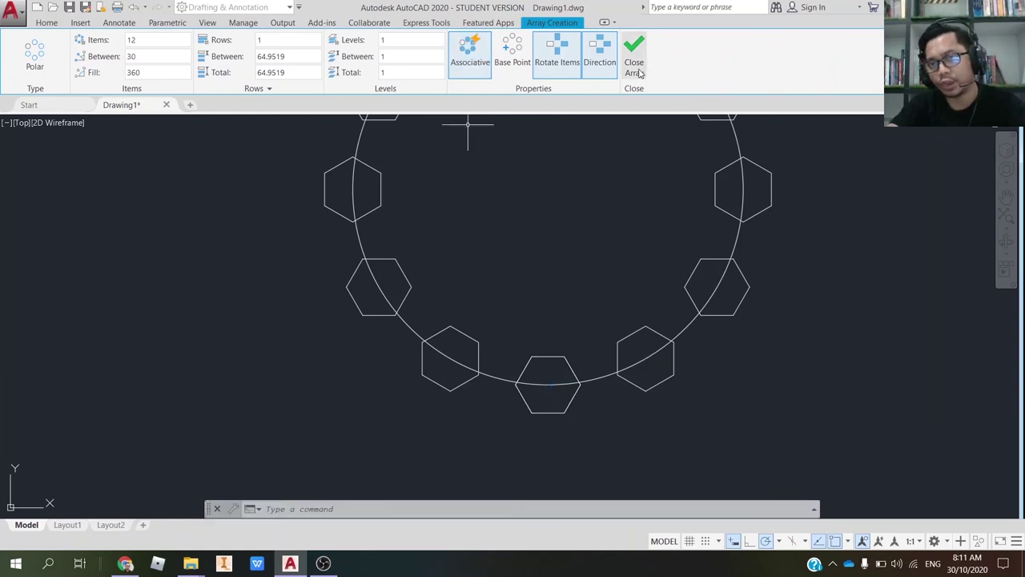
scroll(599, 231, up, 1)
scroll(594, 239, down, 3)
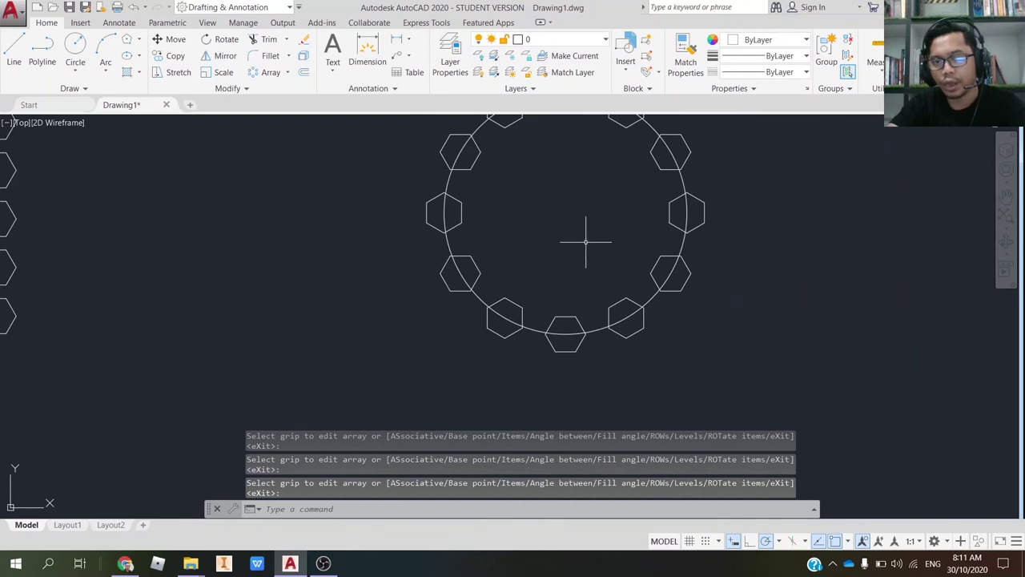
middle_drag(594, 239, 630, 302)
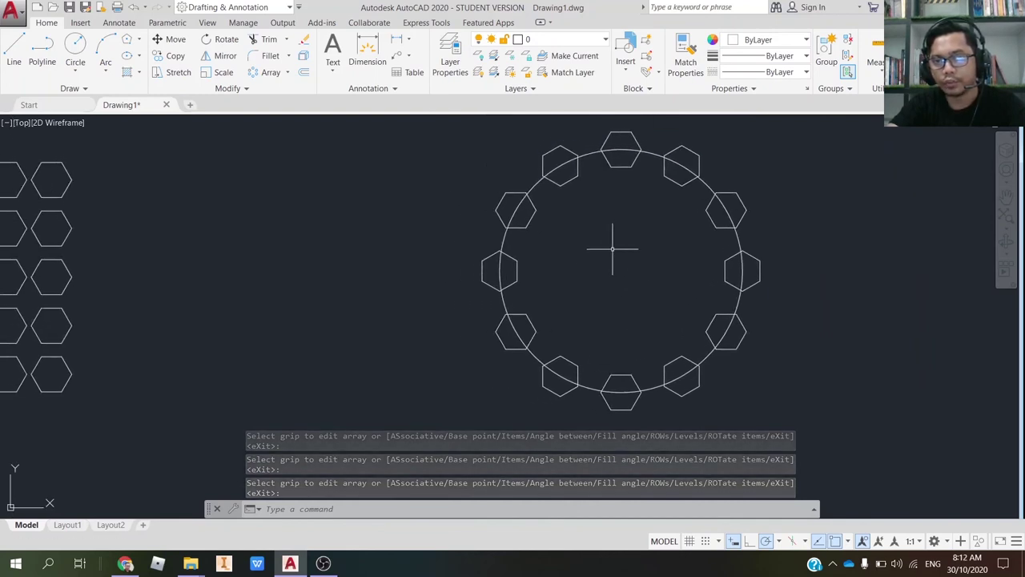